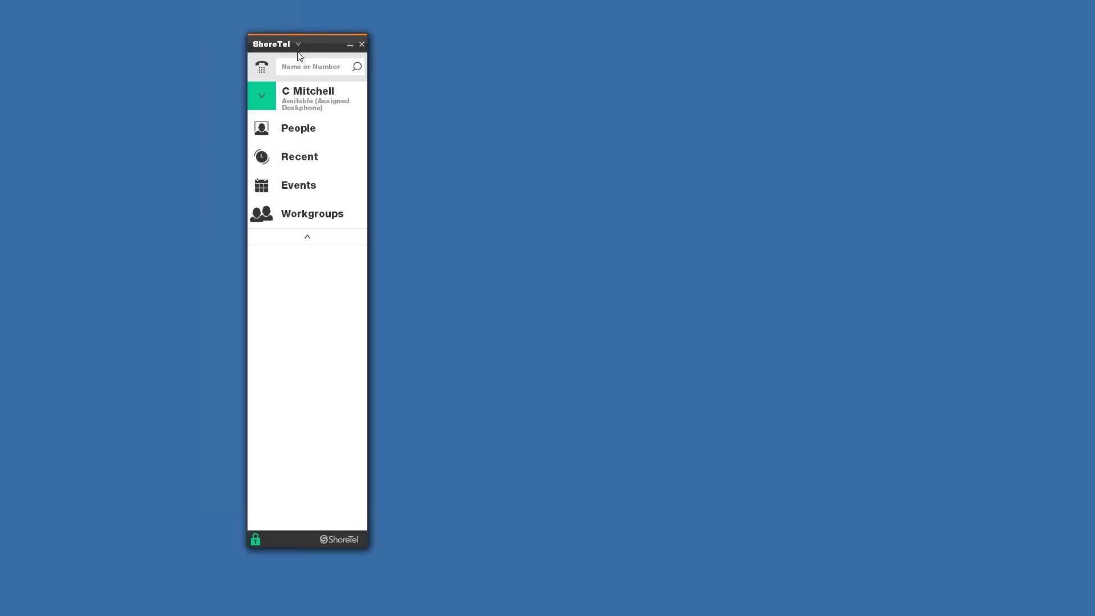
Step: View and close the dial pad, and search the directory by the beginning of a contact's first name
left_click(261, 69)
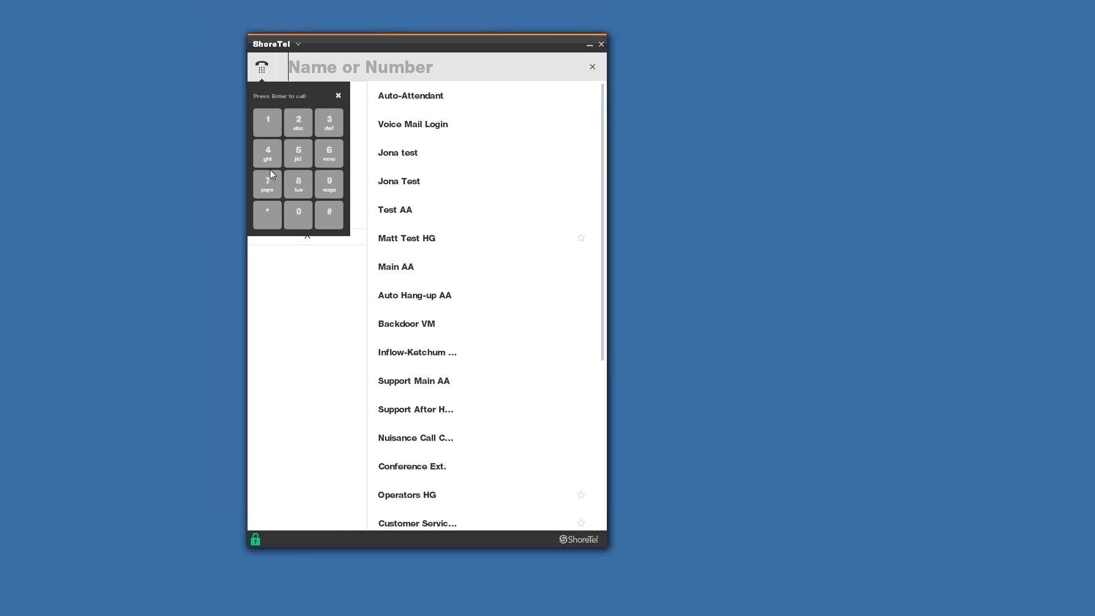
left_click(338, 97)
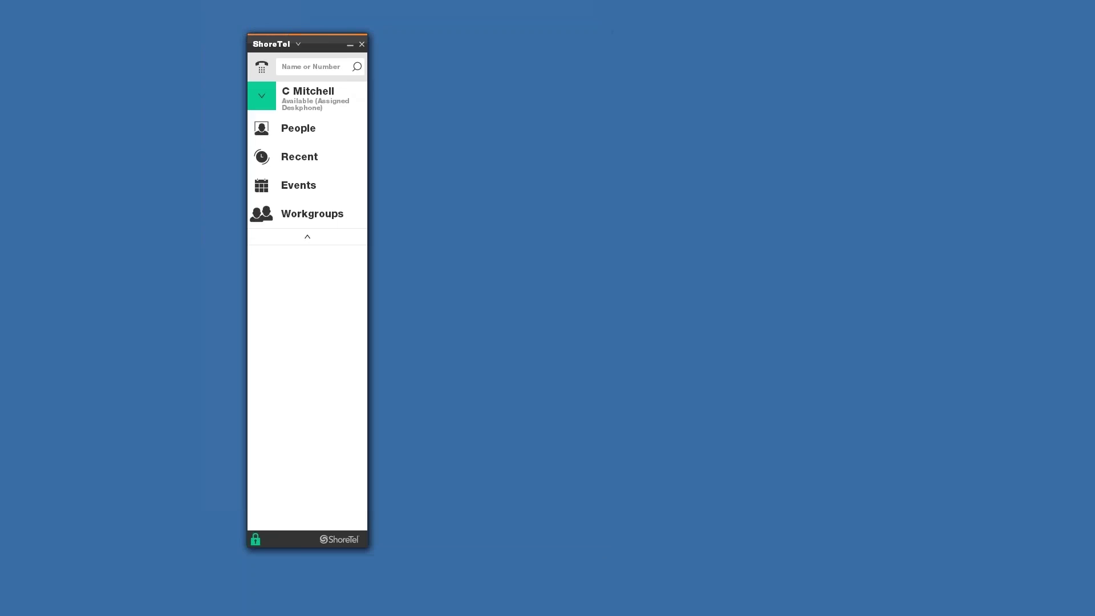
left_click(307, 68)
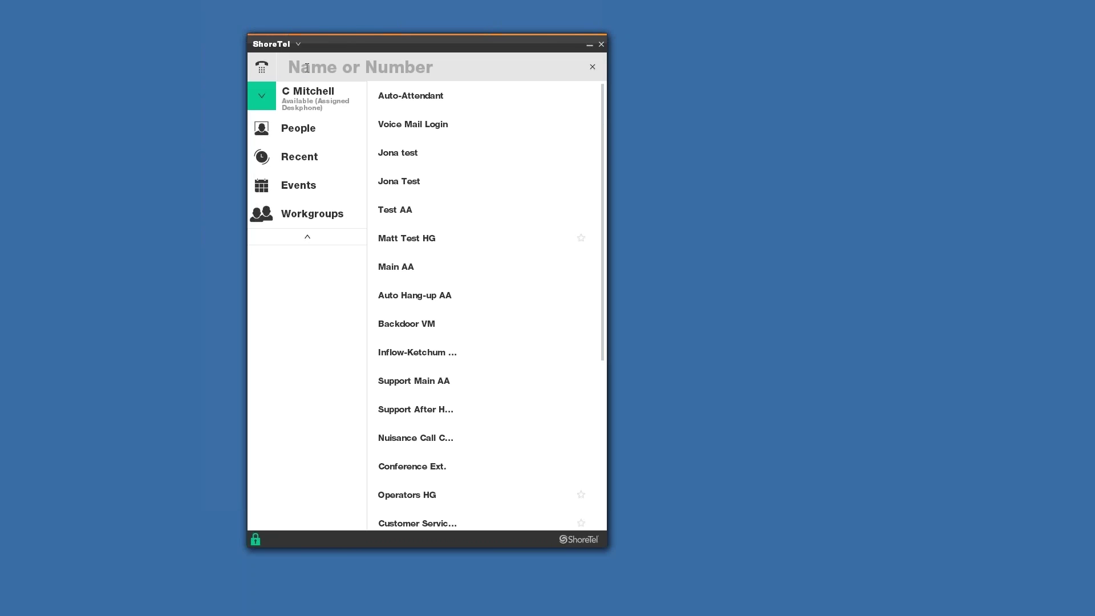
type("trav")
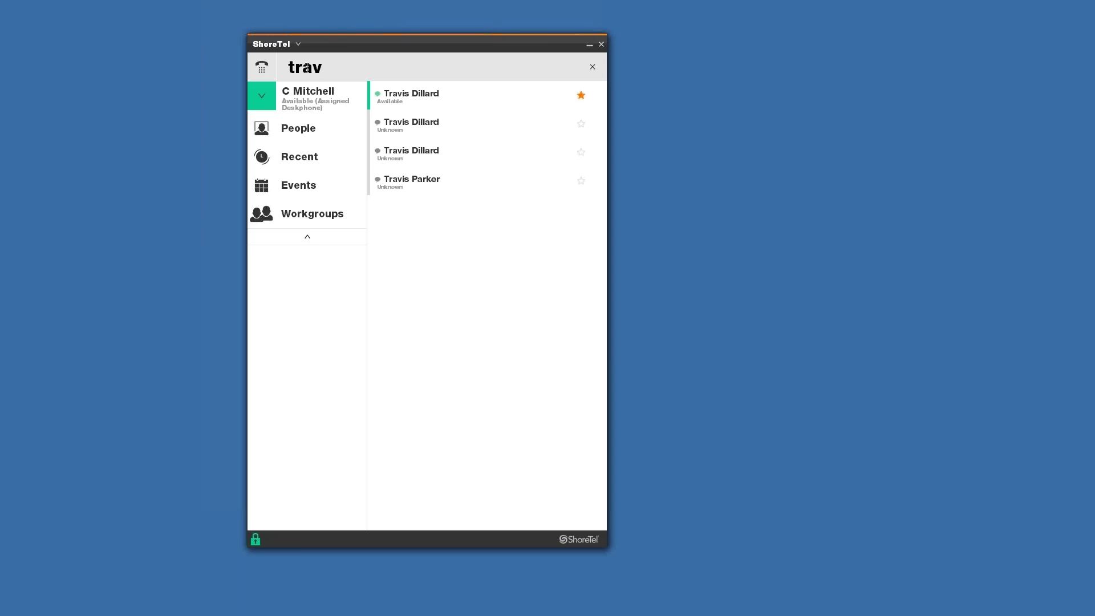
Step: Replace the directory search with a different first name and open the details of the matching contact marked as favorite
key("BackSpace")
key("BackSpace")
key("BackSpace")
key("BackSpace")
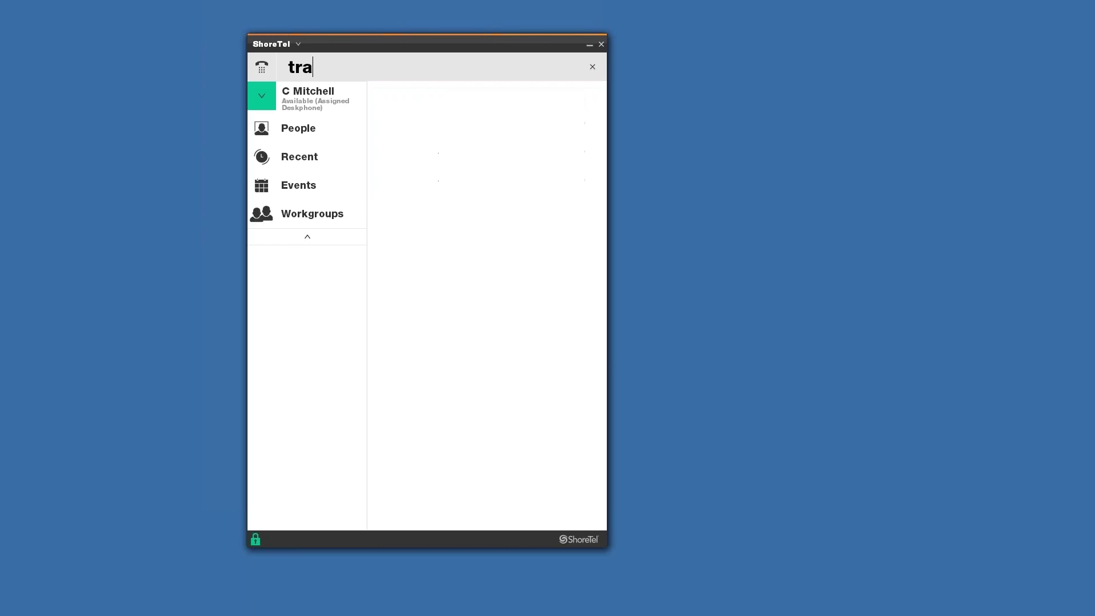
type("james")
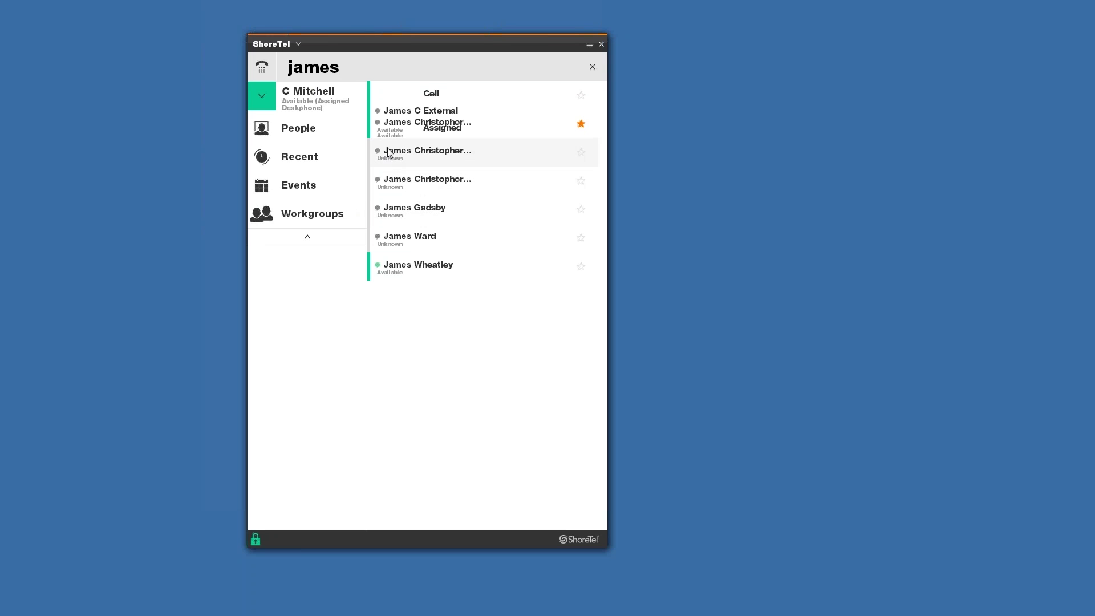
left_click(404, 125)
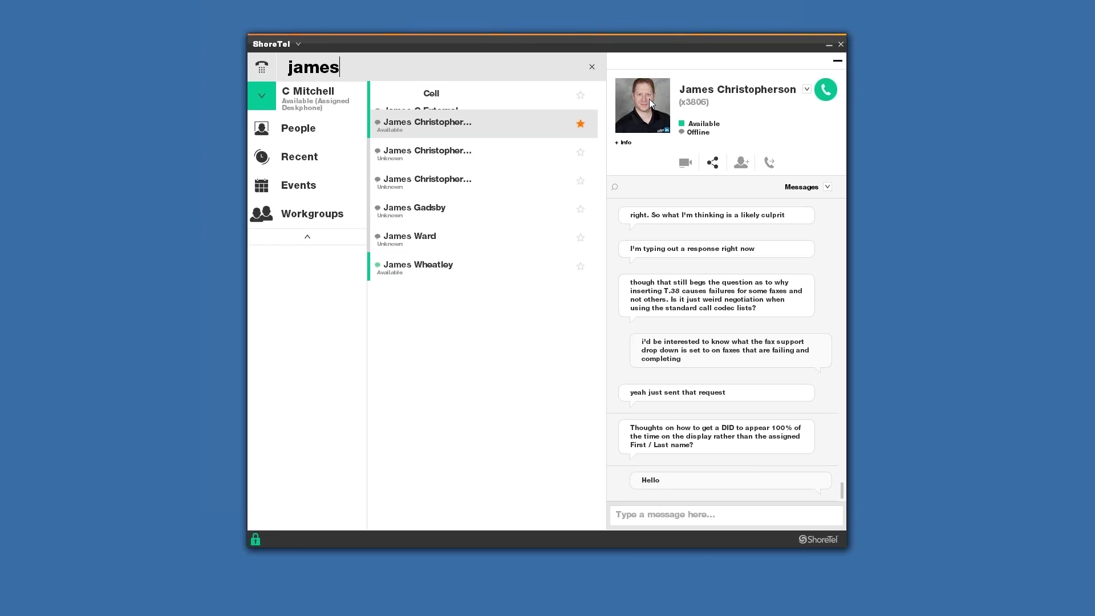
Step: Examine the contact's additional calling options and the older messages in the conversation
left_click(806, 91)
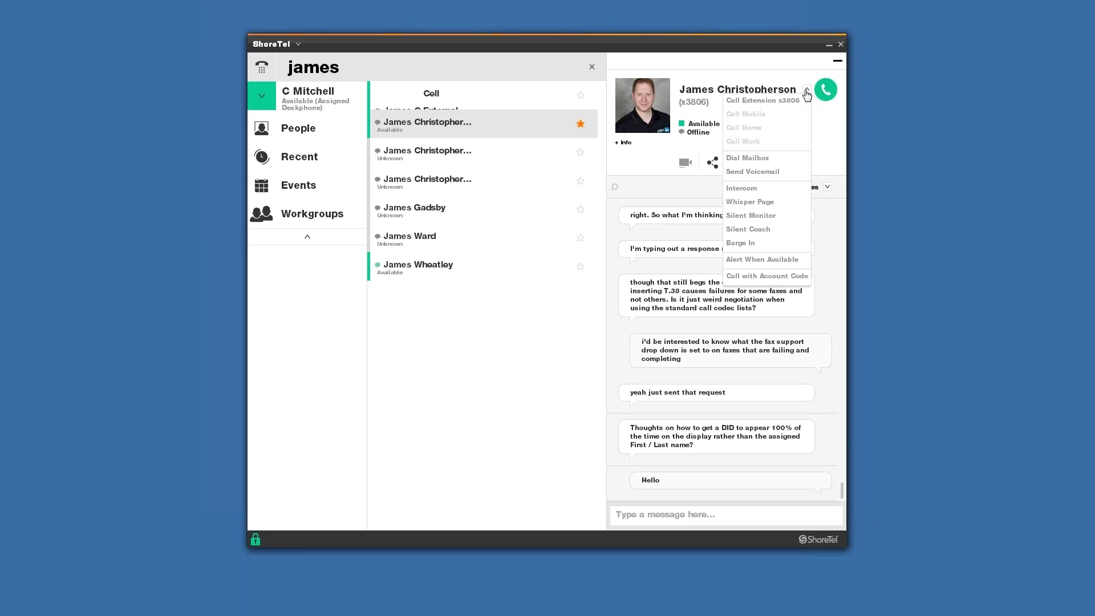
left_click(649, 164)
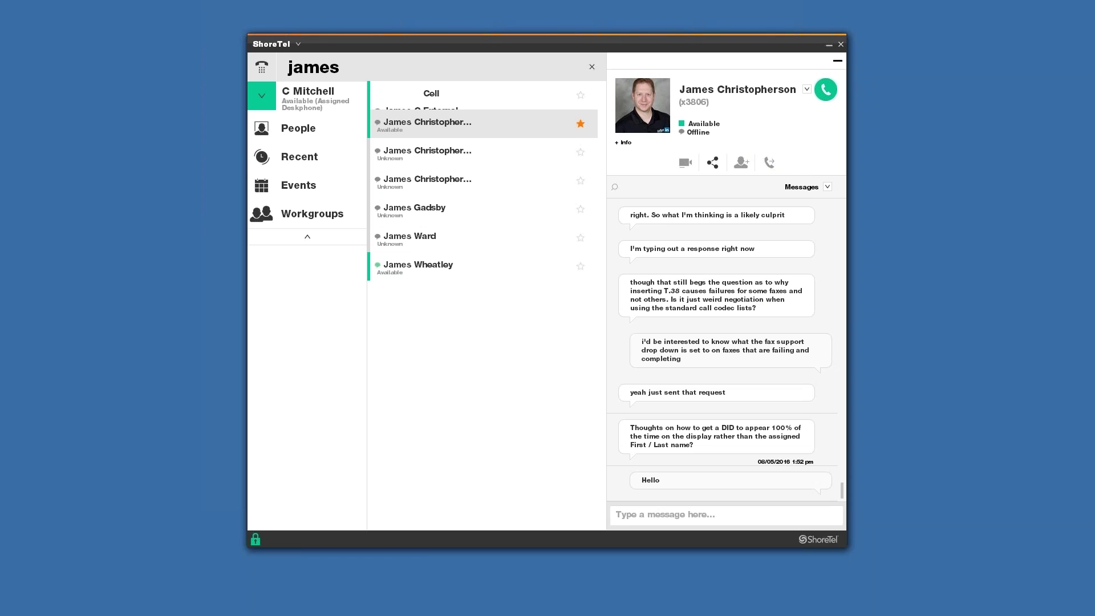
left_click_drag(842, 494, 842, 438)
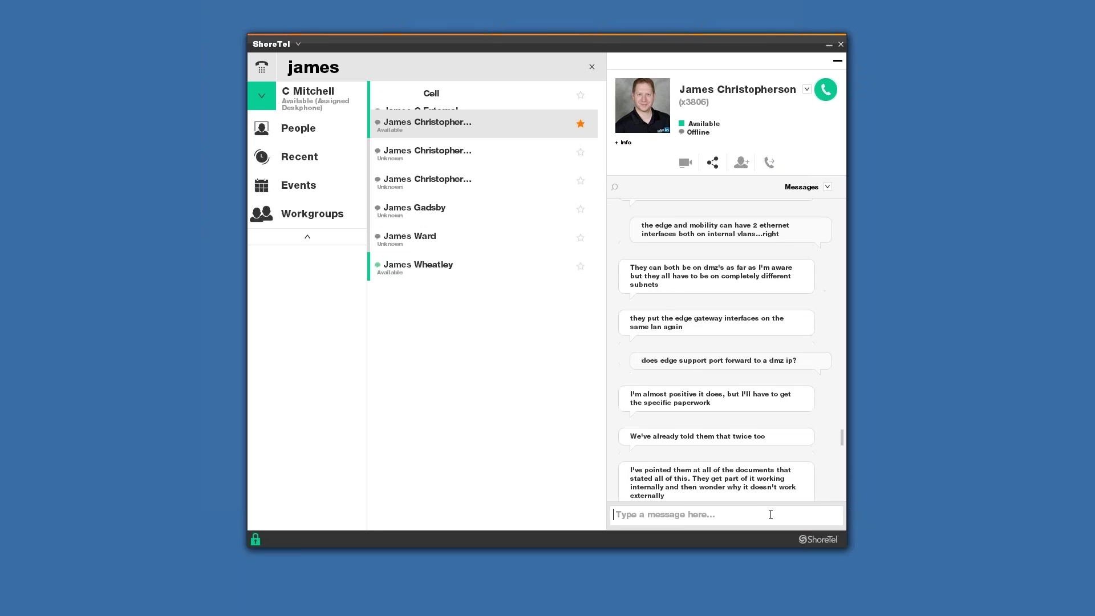
Step: Send the contact the instant message "how are you"
type("how are you")
key("Return")
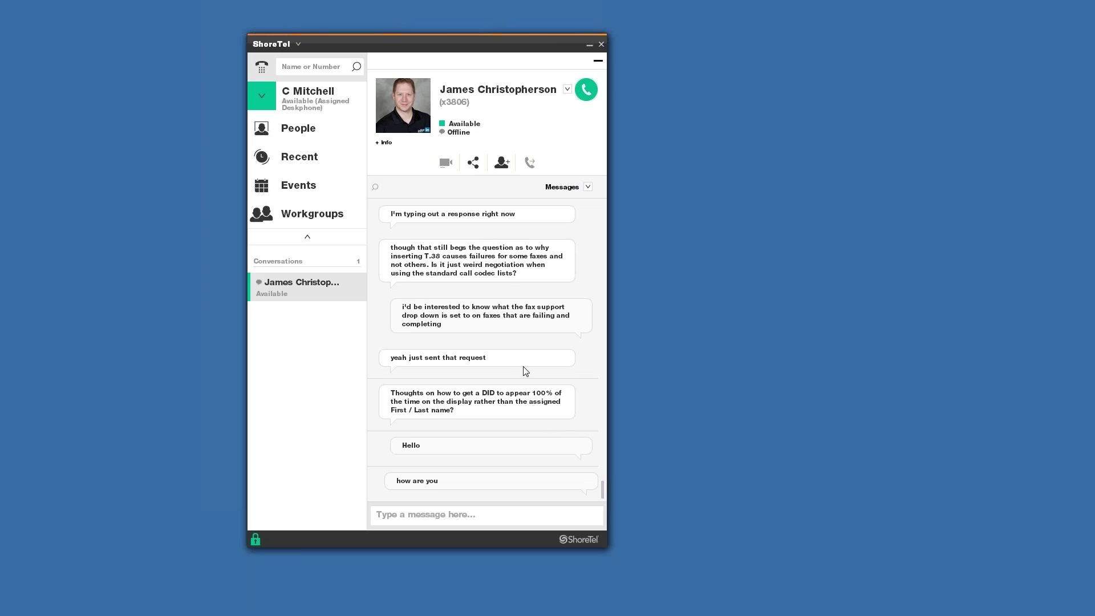
Step: Show Everything in the contact's conversation history and look through the older messages and call entries
scroll(526, 371, "up", 5)
scroll(536, 357, "down", 8)
left_click(587, 188)
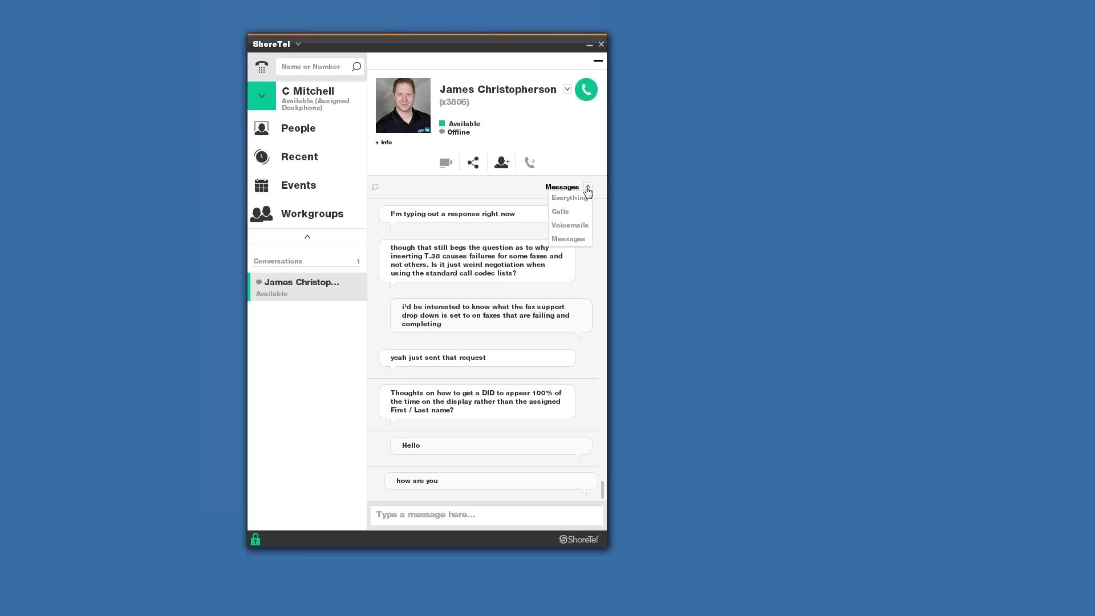
left_click(583, 200)
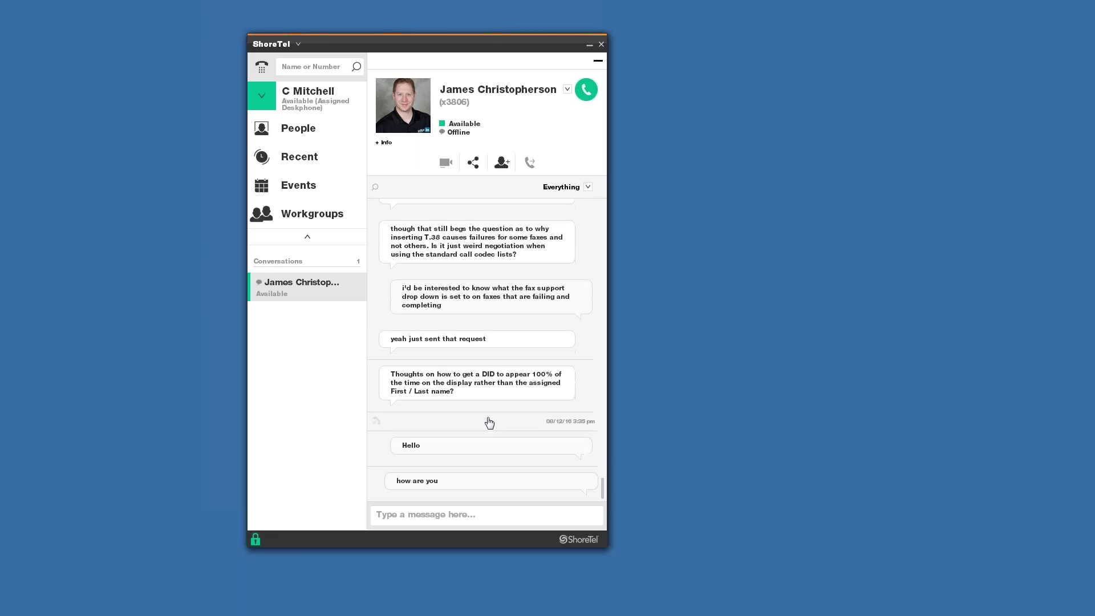
scroll(489, 424, "up", 15)
scroll(478, 447, "up", 15)
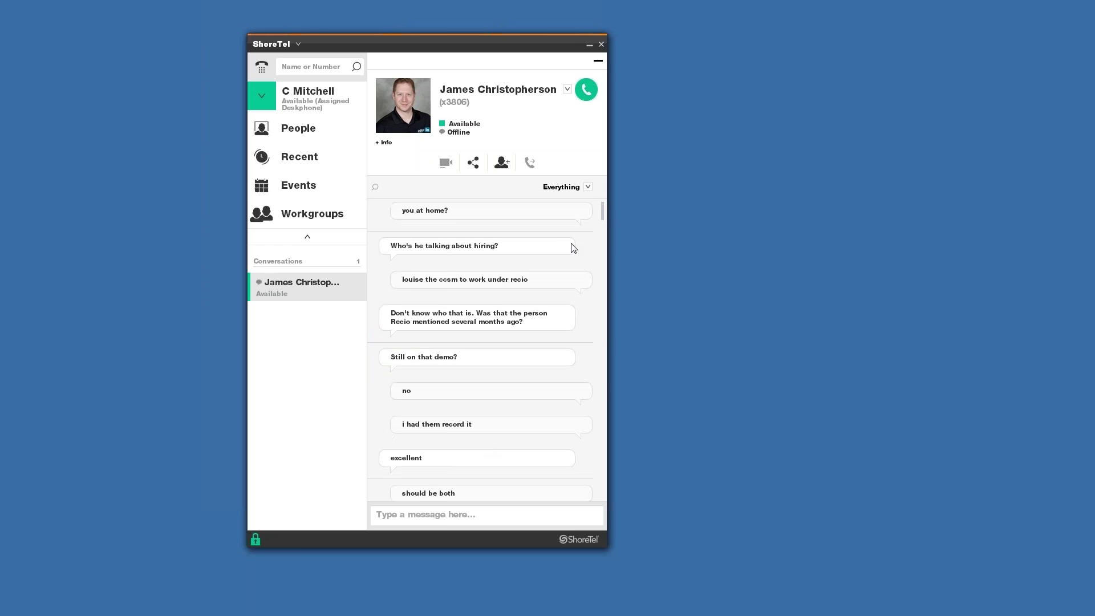
scroll(513, 383, "down", 10)
scroll(506, 404, "down", 15)
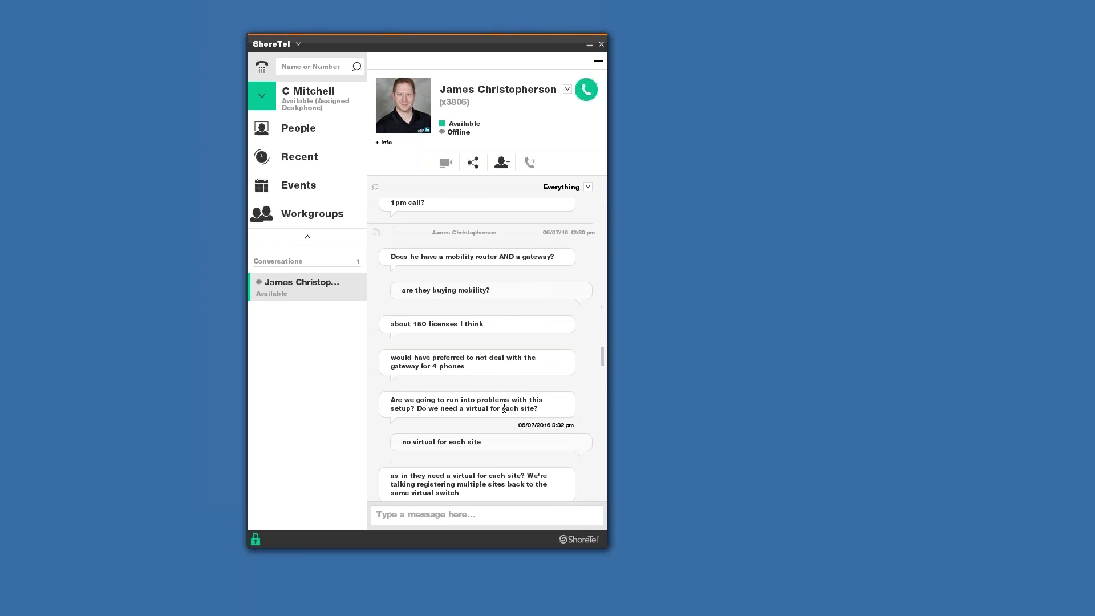
scroll(501, 419, "down", 10)
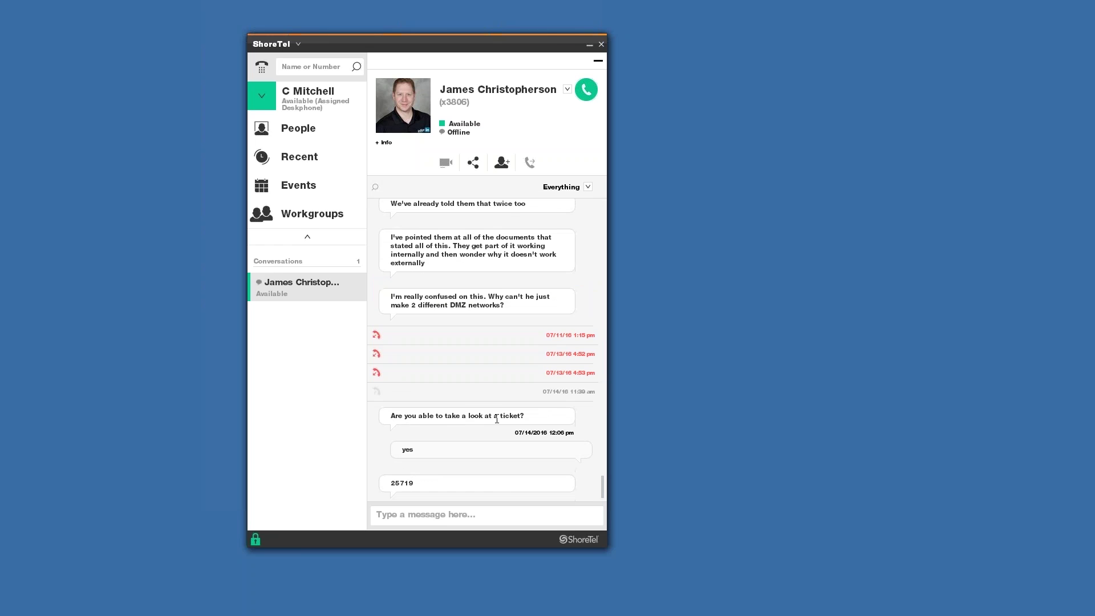
Step: Filter the contact's history to show only Calls, and after that only Voicemails
left_click(588, 187)
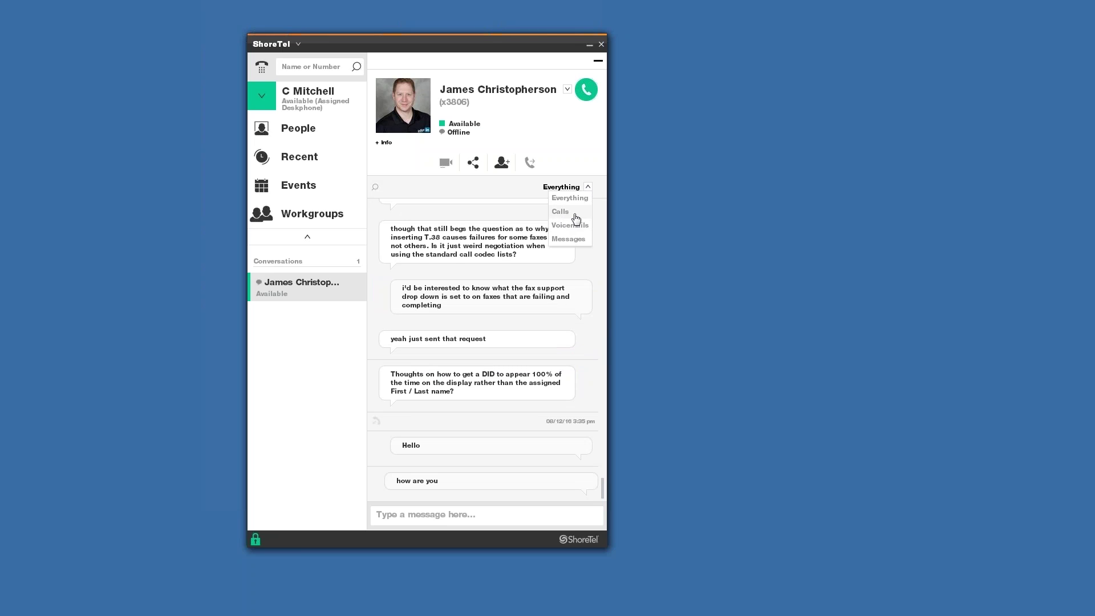
left_click(576, 213)
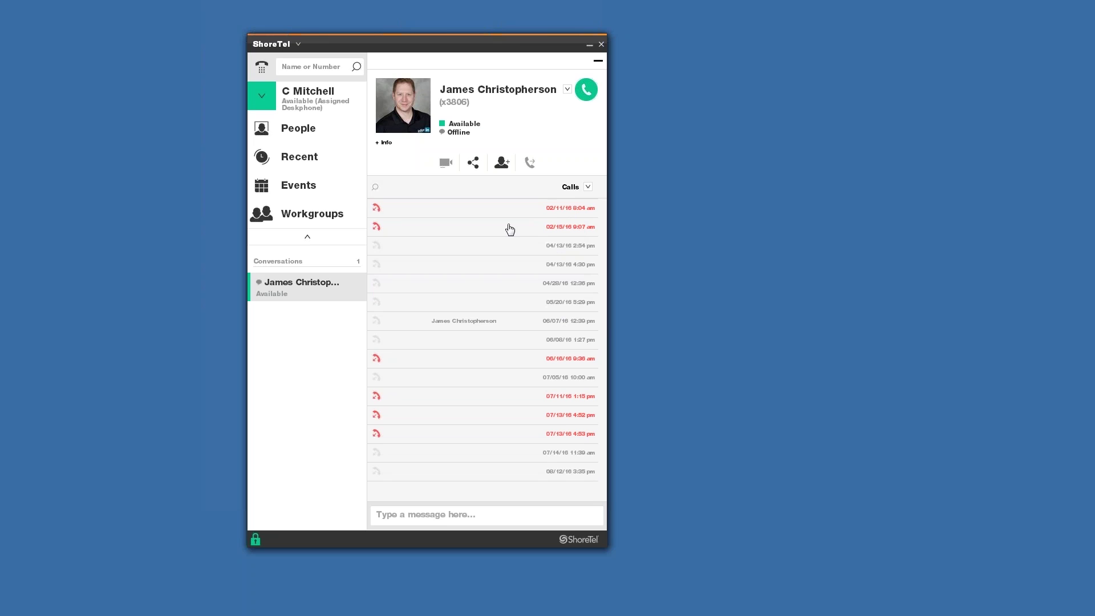
left_click(588, 189)
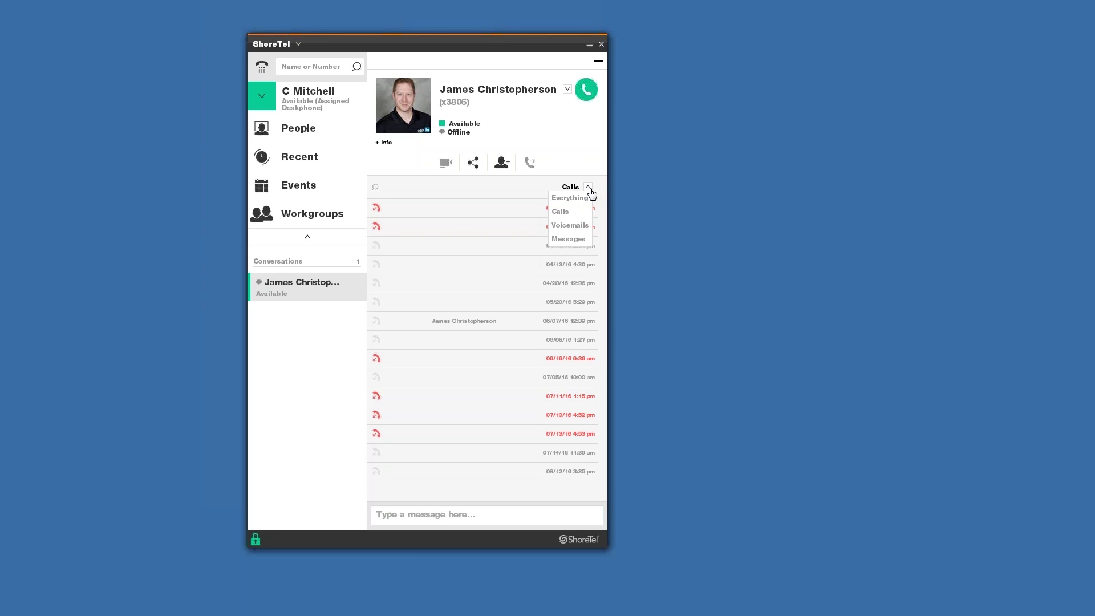
left_click(573, 225)
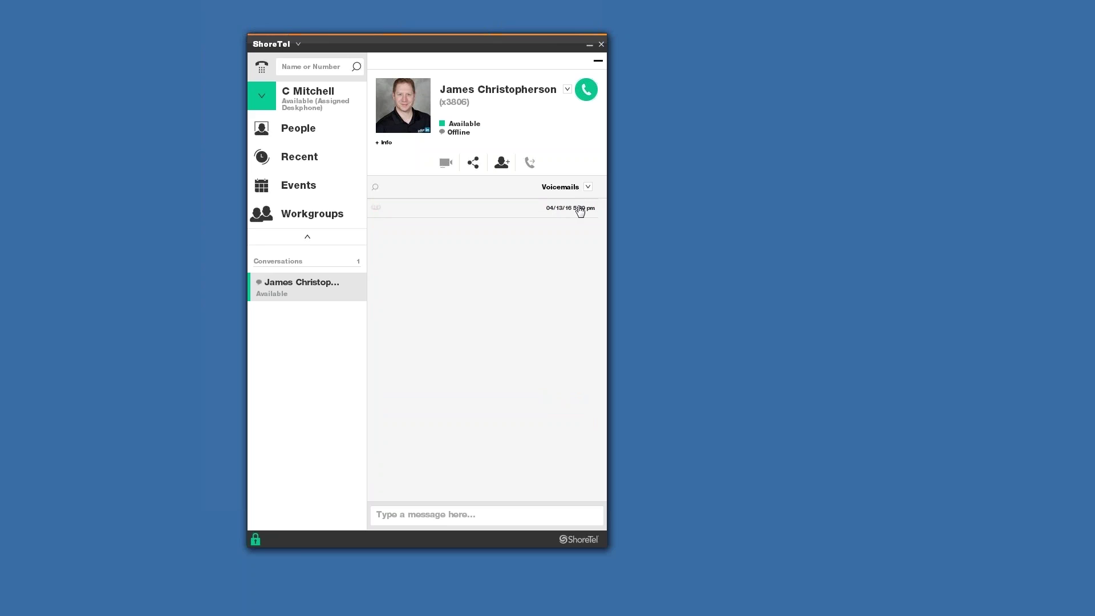
Step: Set the contact's history filter back to Messages and close the contact's details
left_click(587, 187)
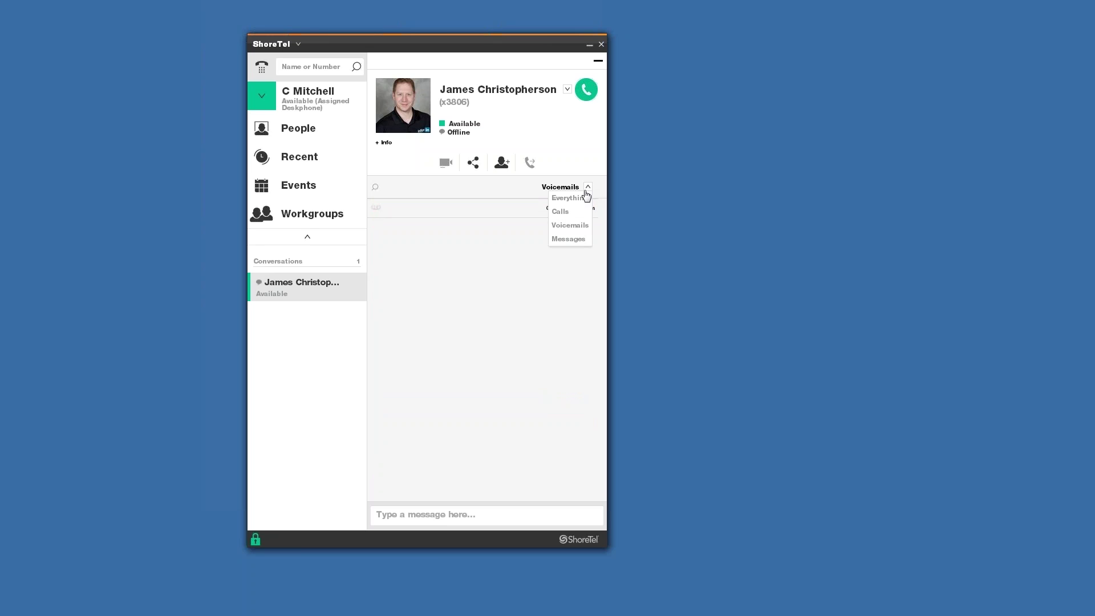
left_click(574, 245)
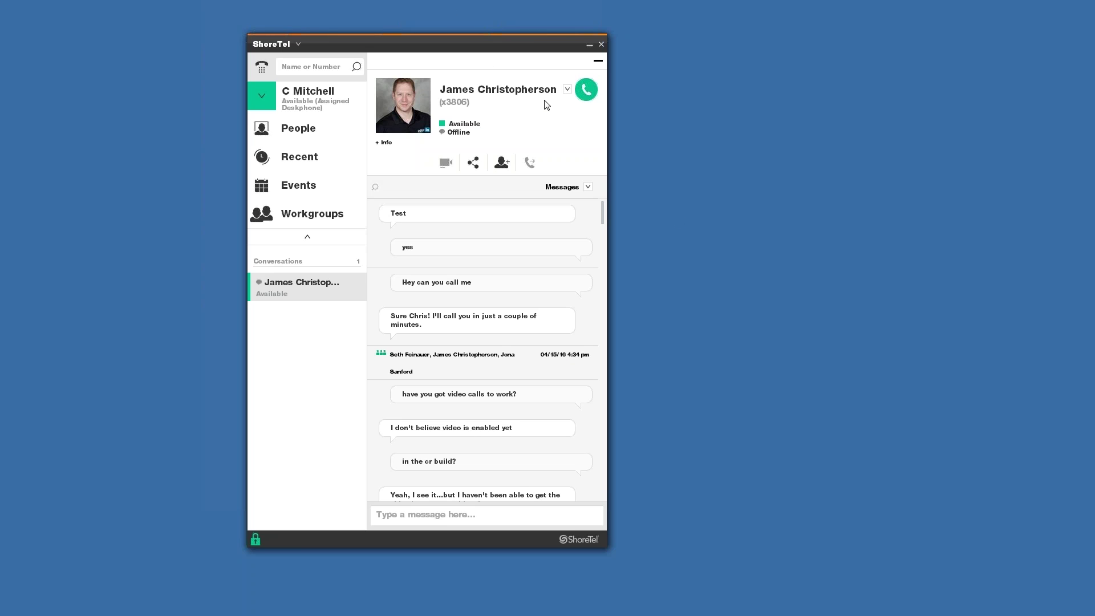
left_click(600, 63)
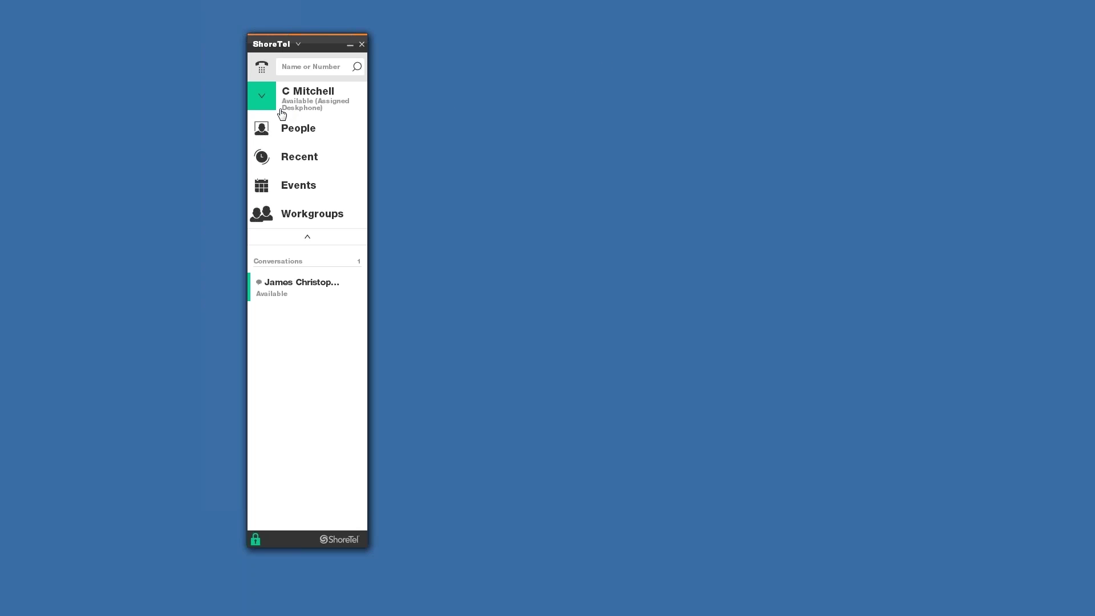
Step: View the list of availability statuses and close it without choosing one
left_click(260, 106)
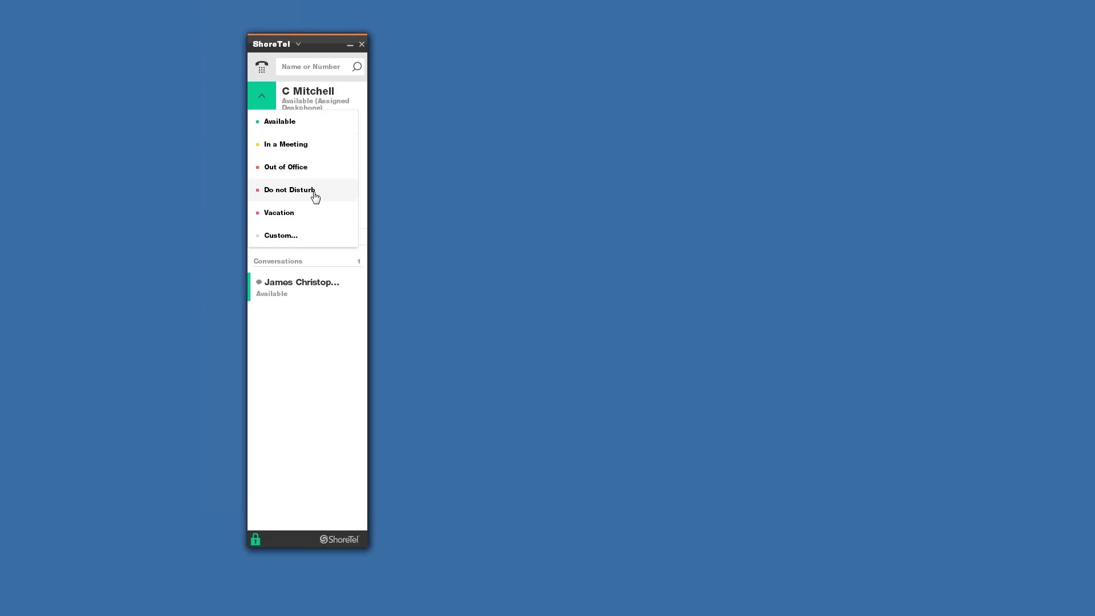
left_click(309, 379)
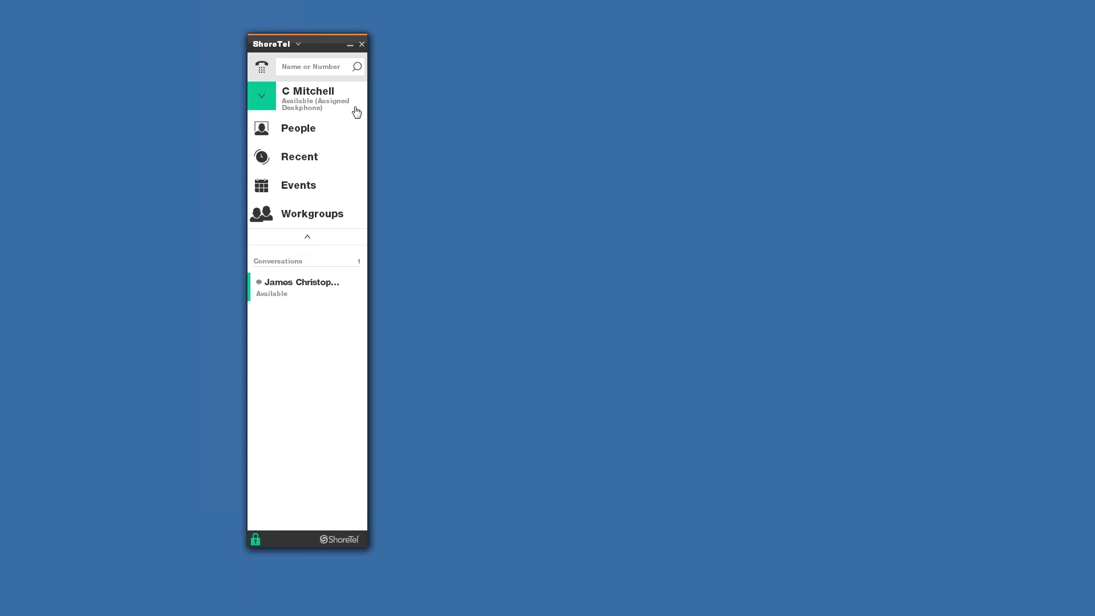
Step: Open the account owner's own profile details and widen the window slightly
left_click(304, 101)
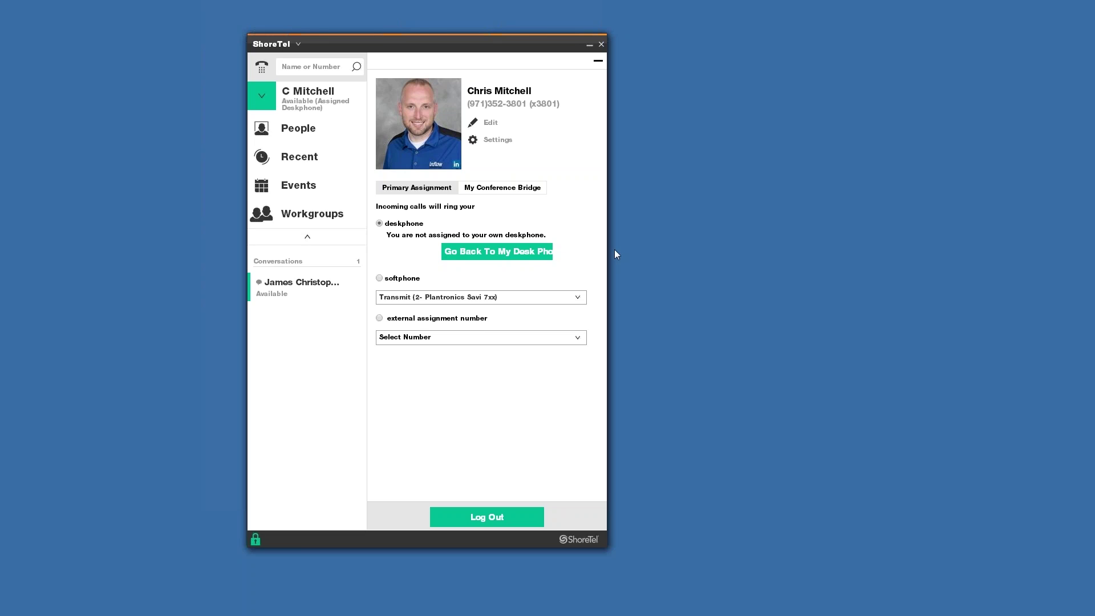
mouse_move(607, 251)
left_mouse_down()
mouse_move(740, 257)
mouse_move(599, 254)
left_mouse_up()
left_click_drag(610, 246, 654, 235)
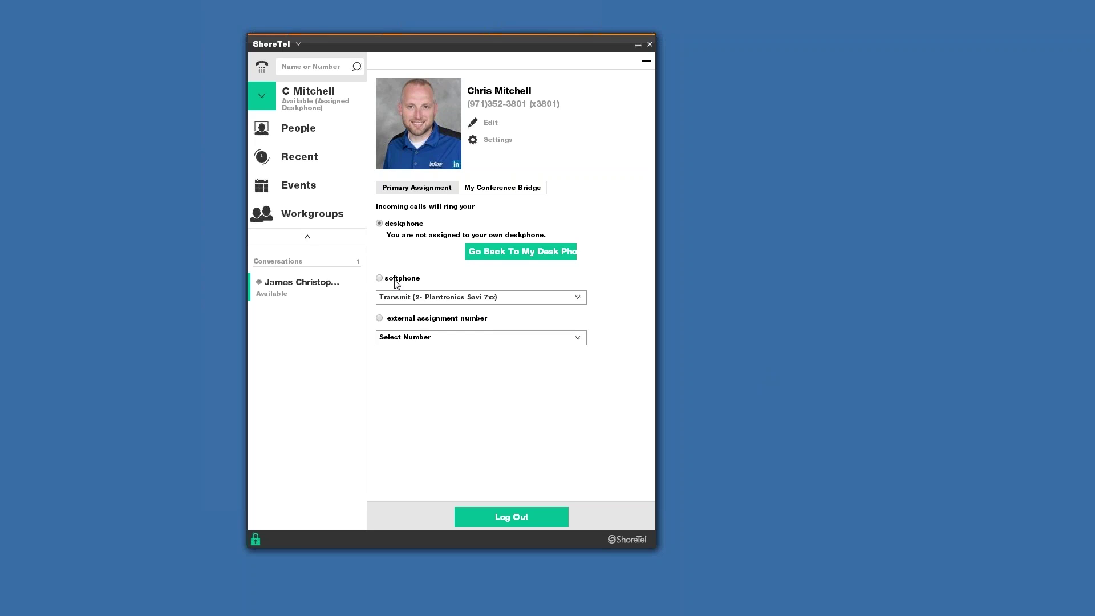
Step: Examine the softphone audio device choices and the My Conference Bridge section, and close the profile details
left_click(476, 302)
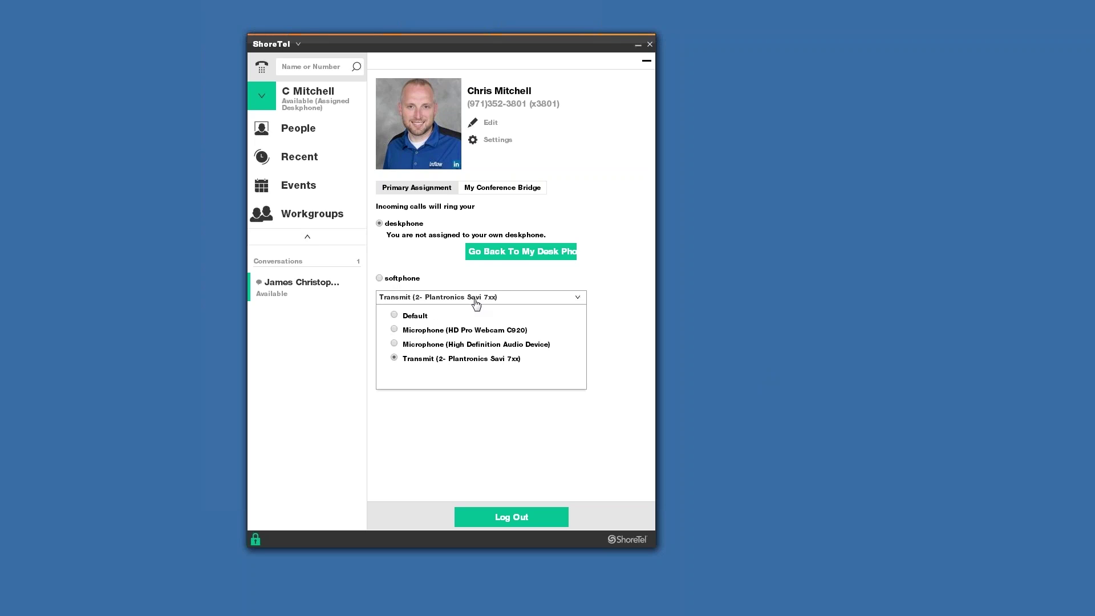
left_click(337, 427)
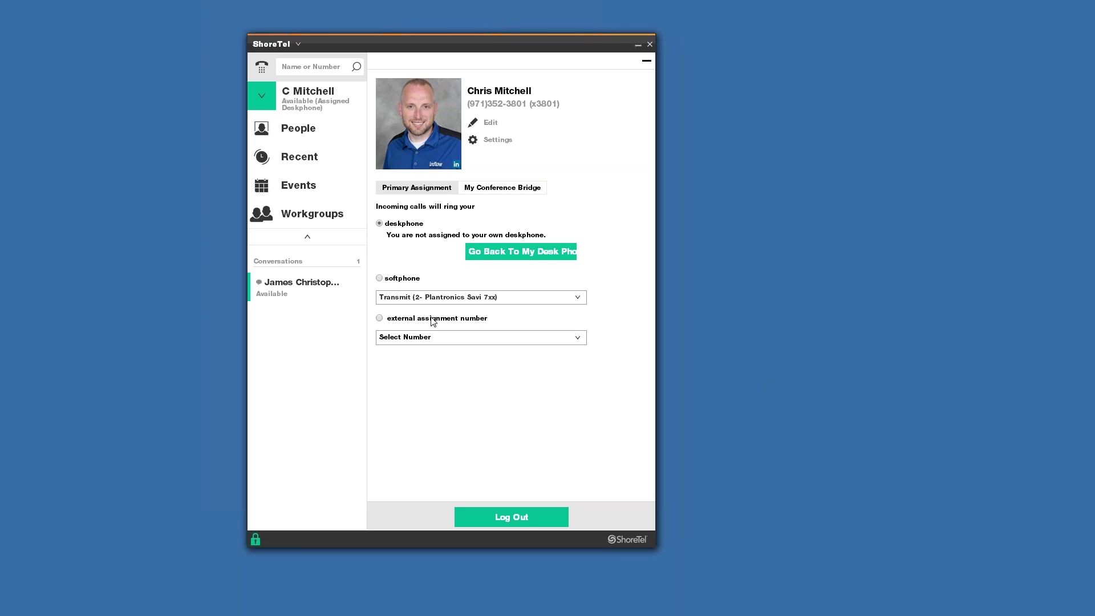
left_click(508, 190)
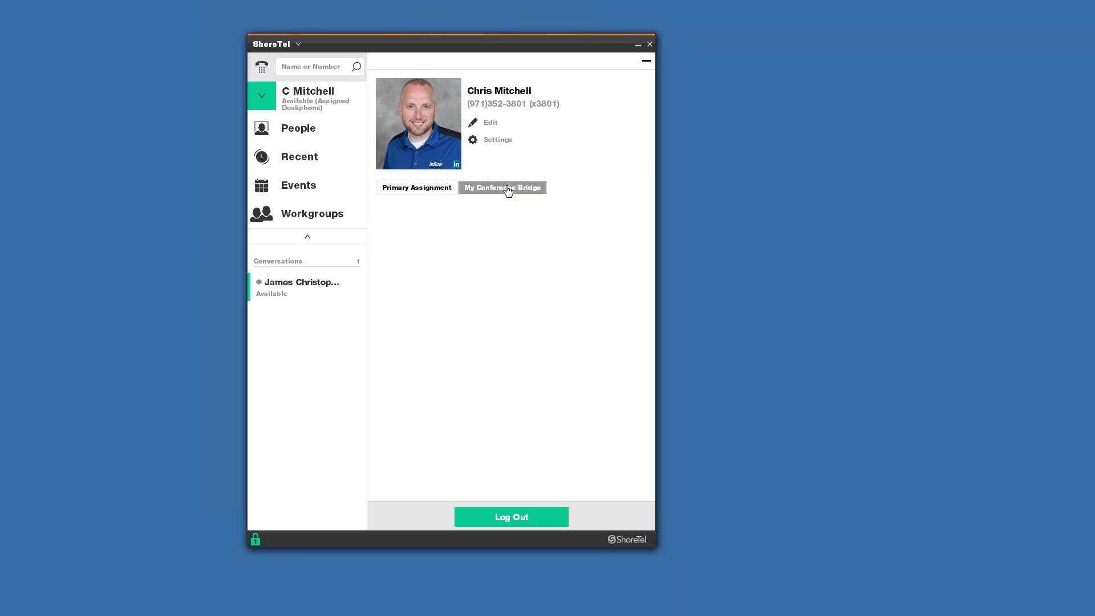
left_click(402, 192)
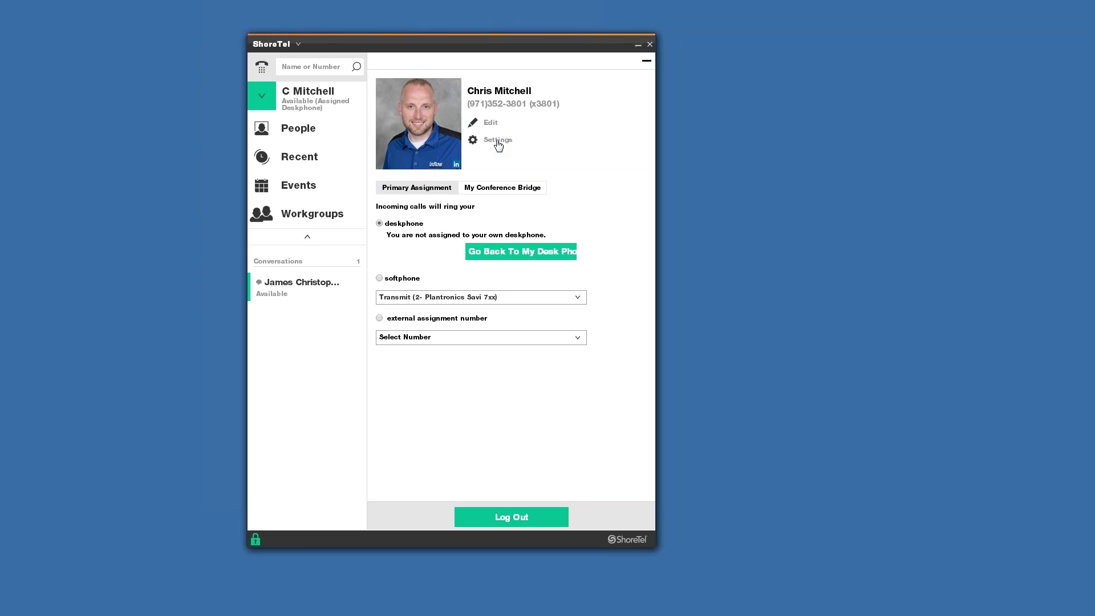
left_click(306, 108)
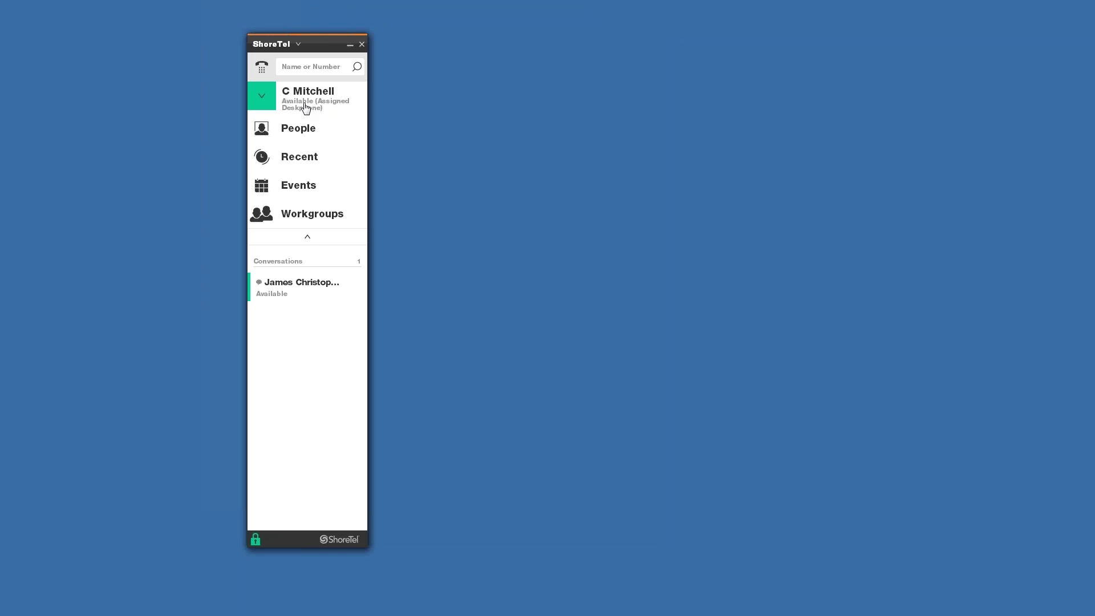
Step: Open the application's settings window and place it beside the main window
left_click(281, 45)
left_click(290, 61)
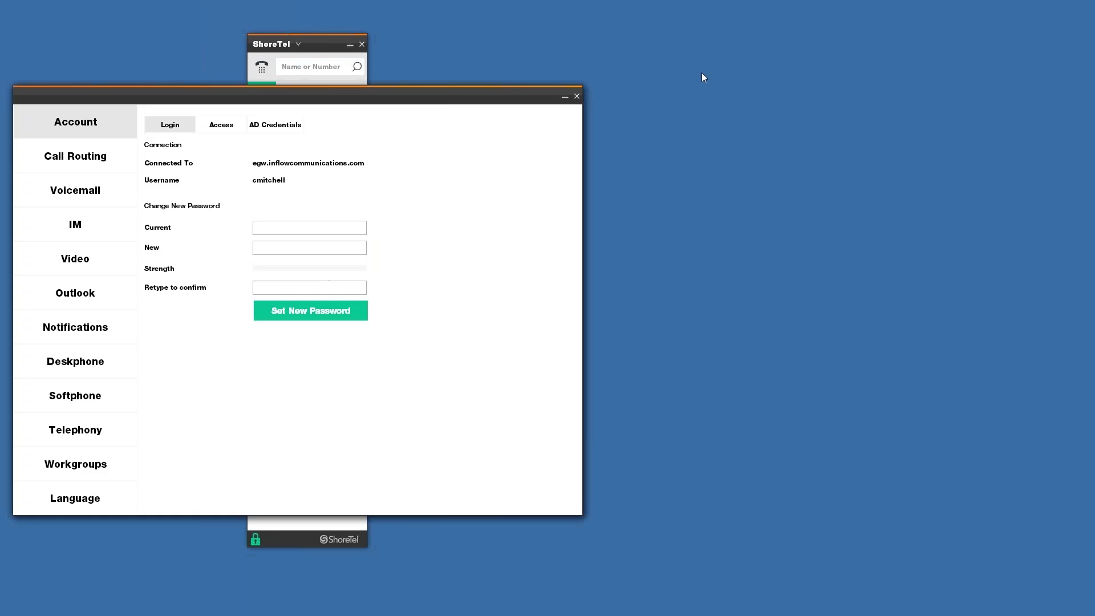
left_click_drag(376, 100, 806, 67)
Step: Show the IM settings, viewing Block Notifications before returning to Canned IM Responses
left_click(529, 198)
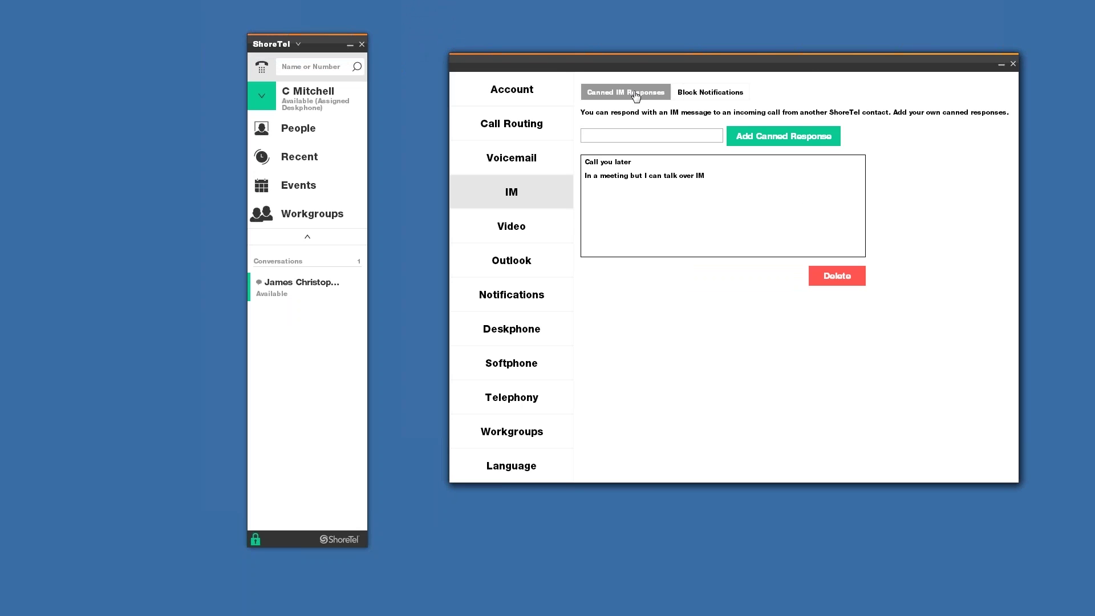
left_click(685, 100)
left_click(626, 94)
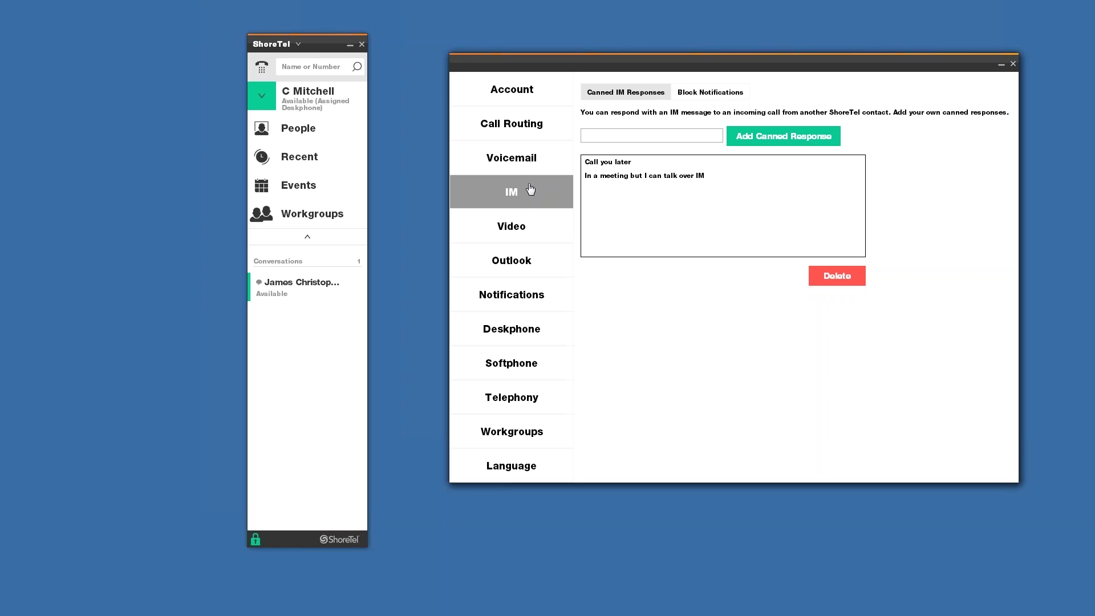
Step: Close the settings window and view the Groups and Favorites lists of People in a widened window
left_click(1013, 65)
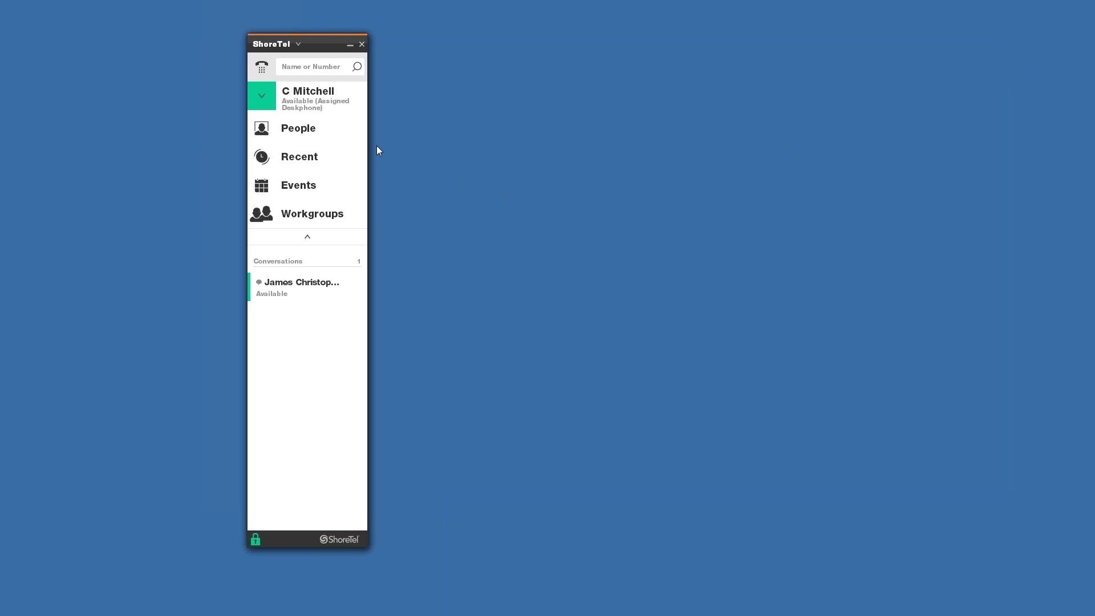
left_click(295, 134)
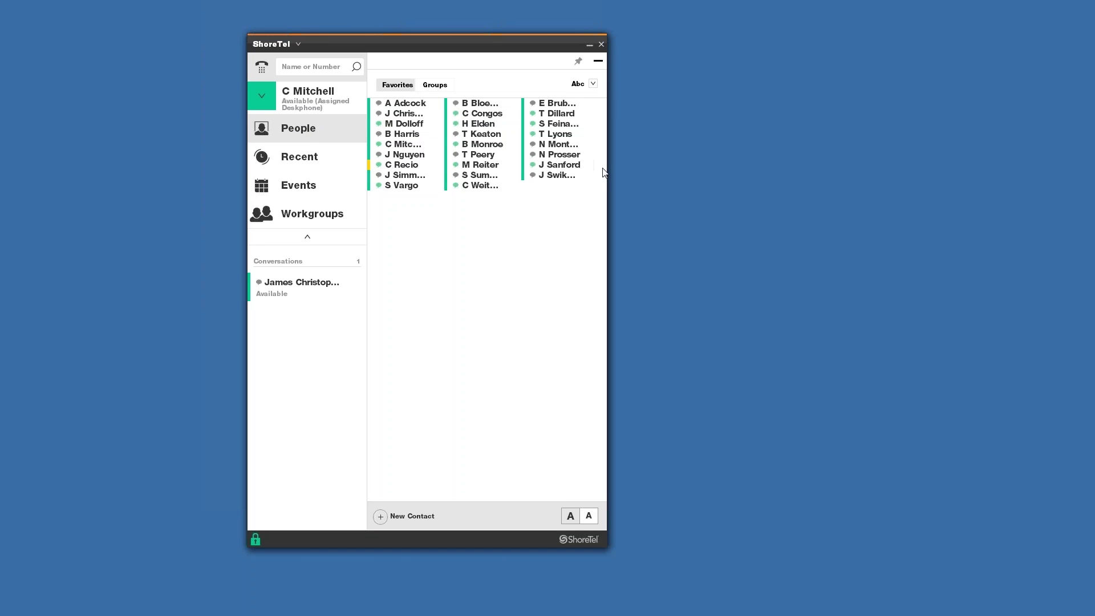
left_click_drag(607, 170, 796, 170)
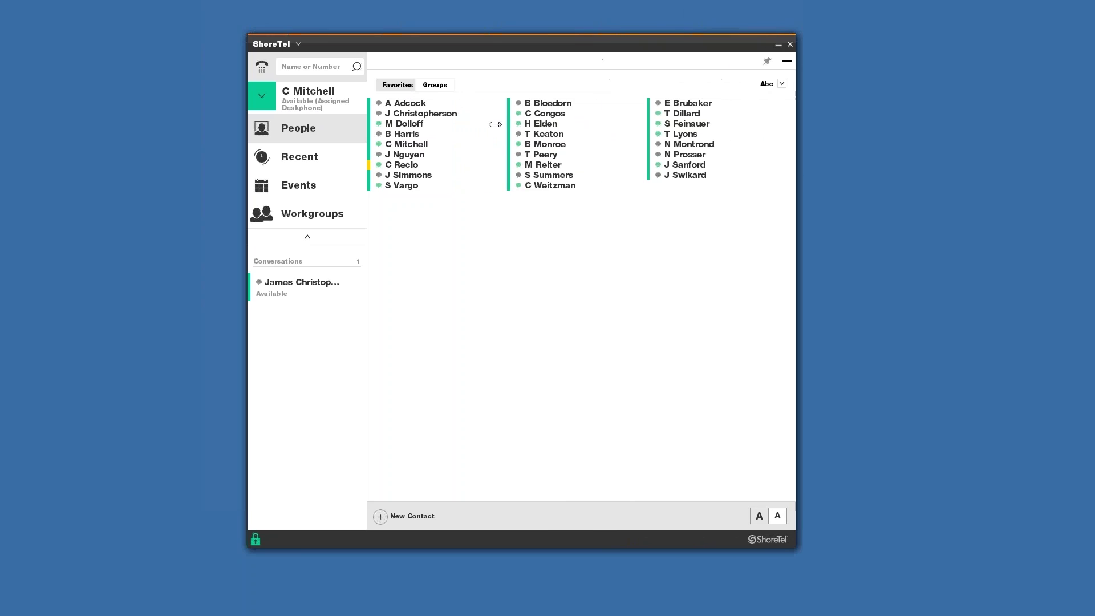
left_click(435, 86)
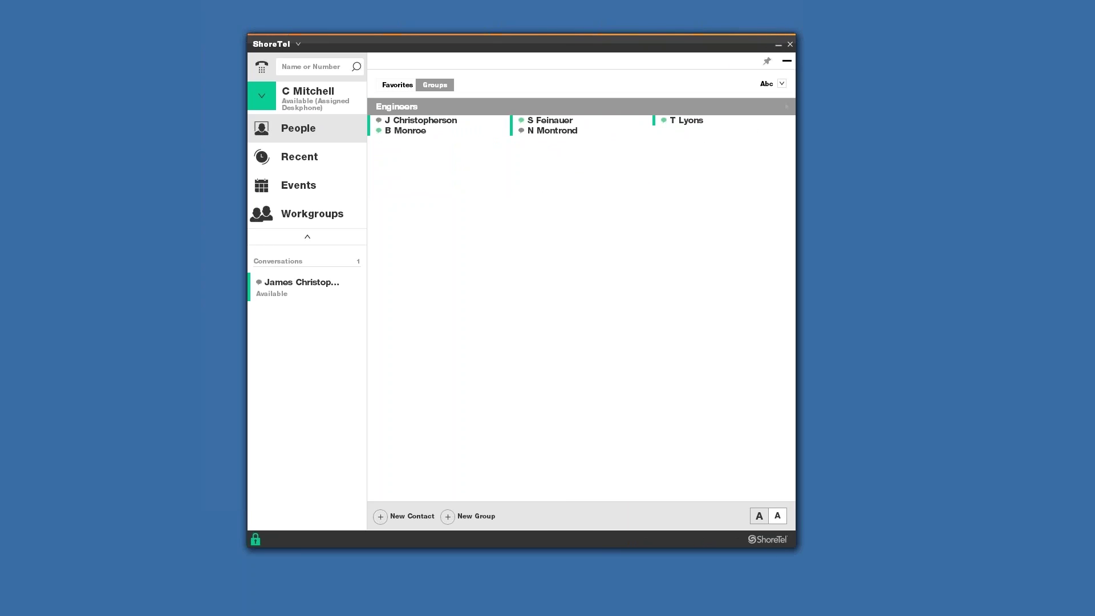
left_click(400, 86)
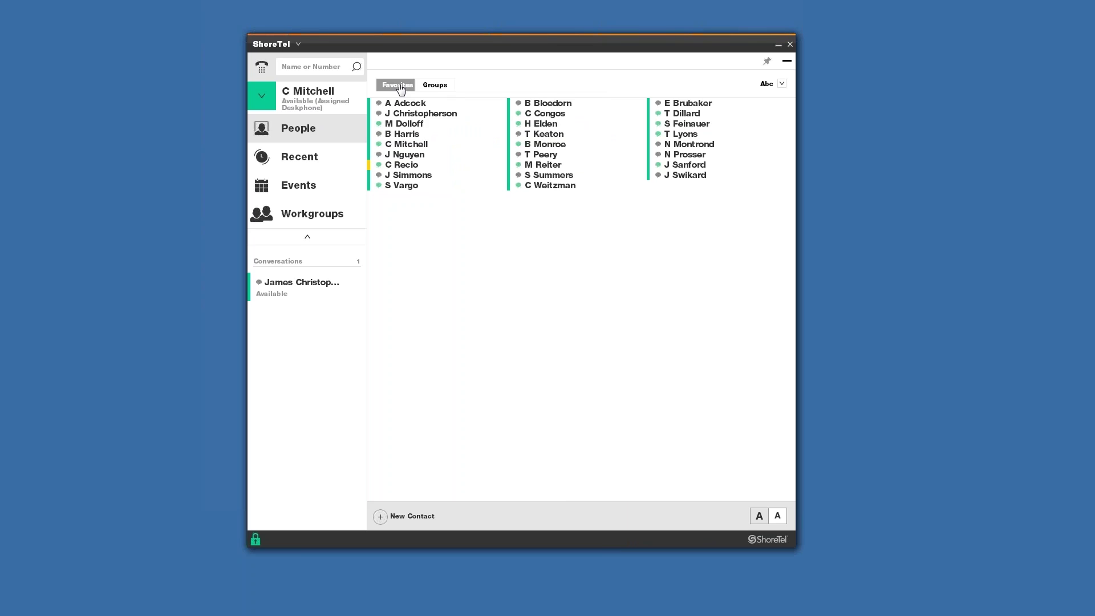
Step: Search the directory by a contact's first name and clear the search text
left_click(320, 73)
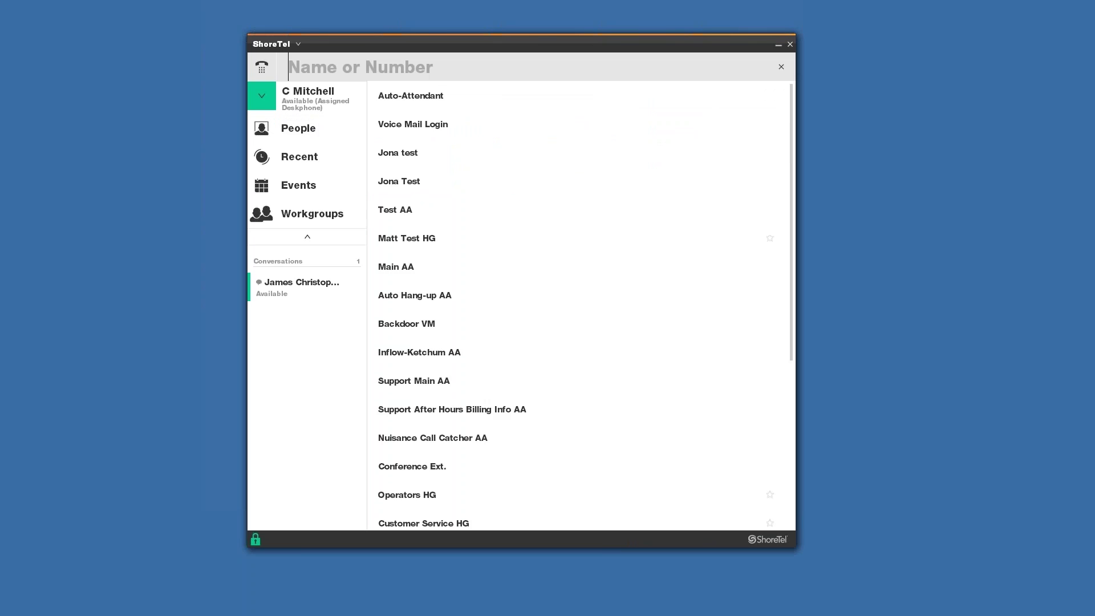
type("chris")
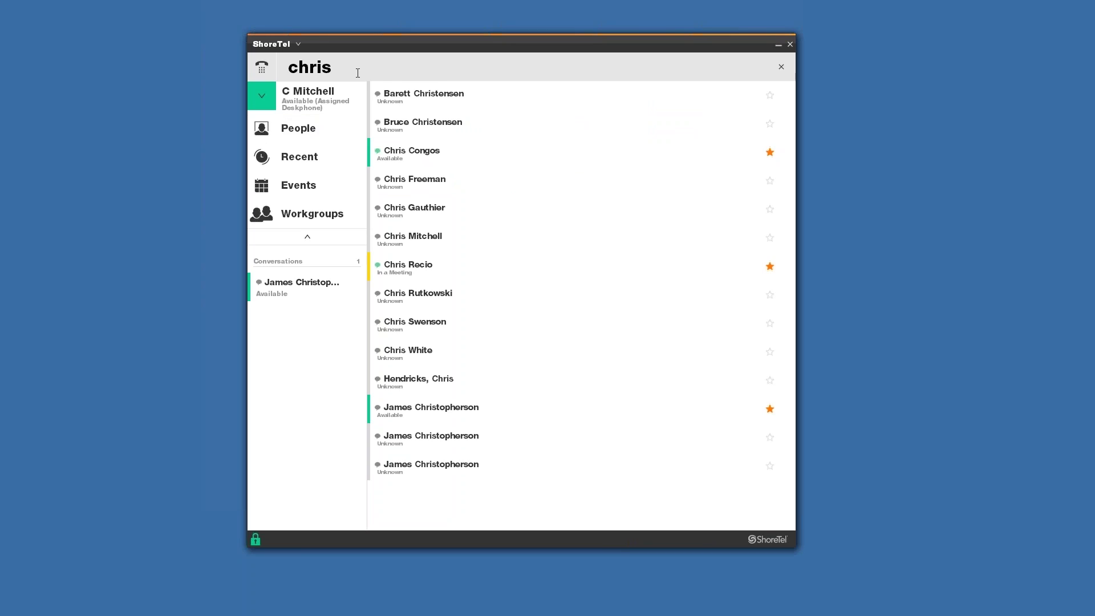
key("BackSpace")
key("BackSpace")
key("BackSpace")
key("BackSpace")
key("BackSpace")
Step: Search for a different first name, mark the available match as a favorite, and return to the People list
type("jason")
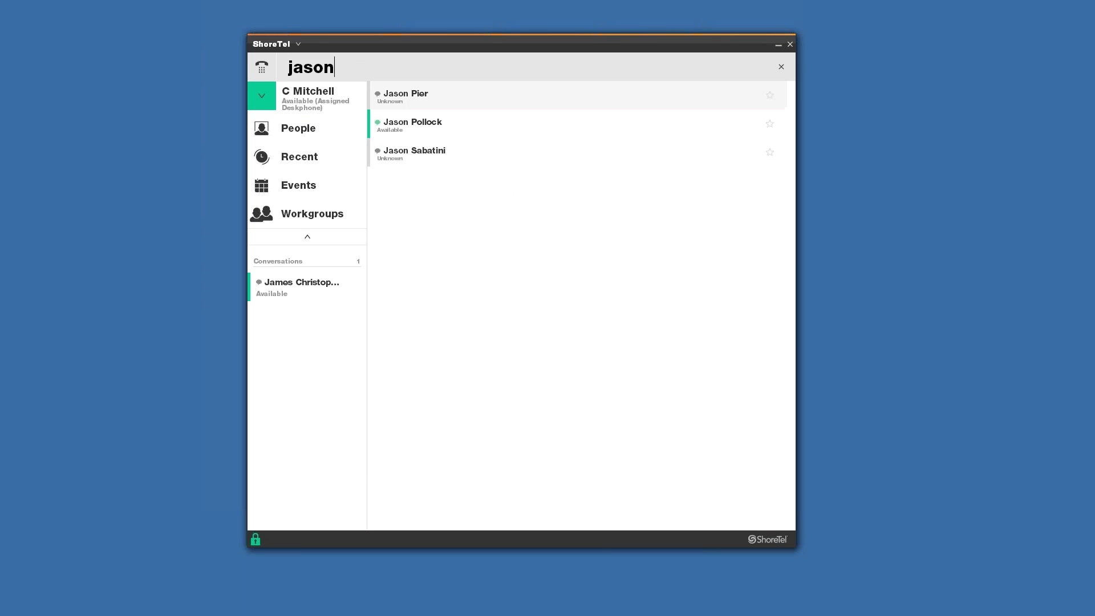
left_click(770, 127)
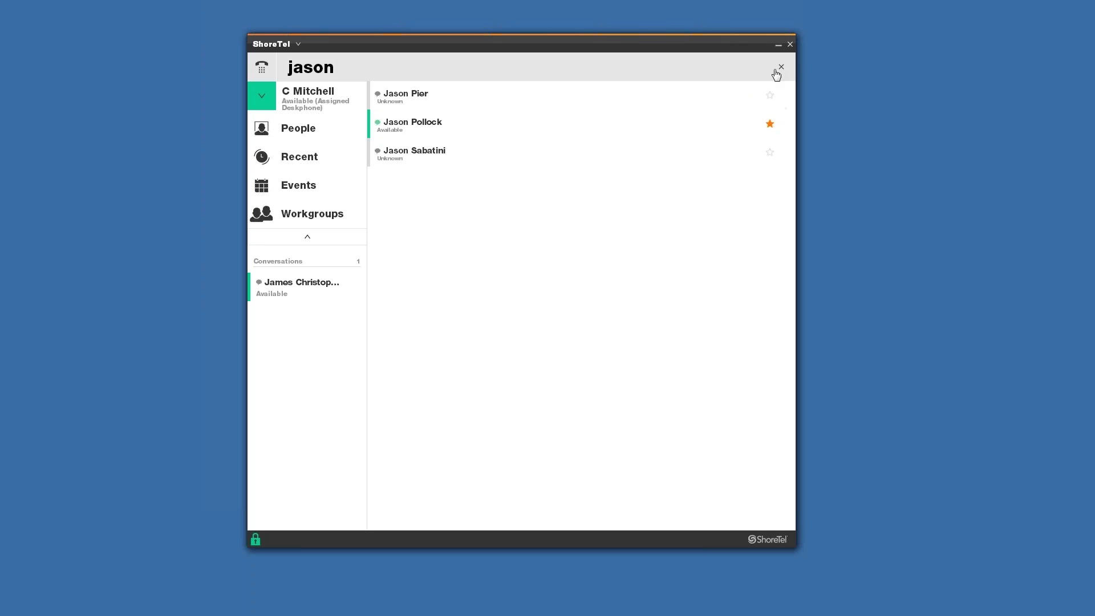
left_click(305, 130)
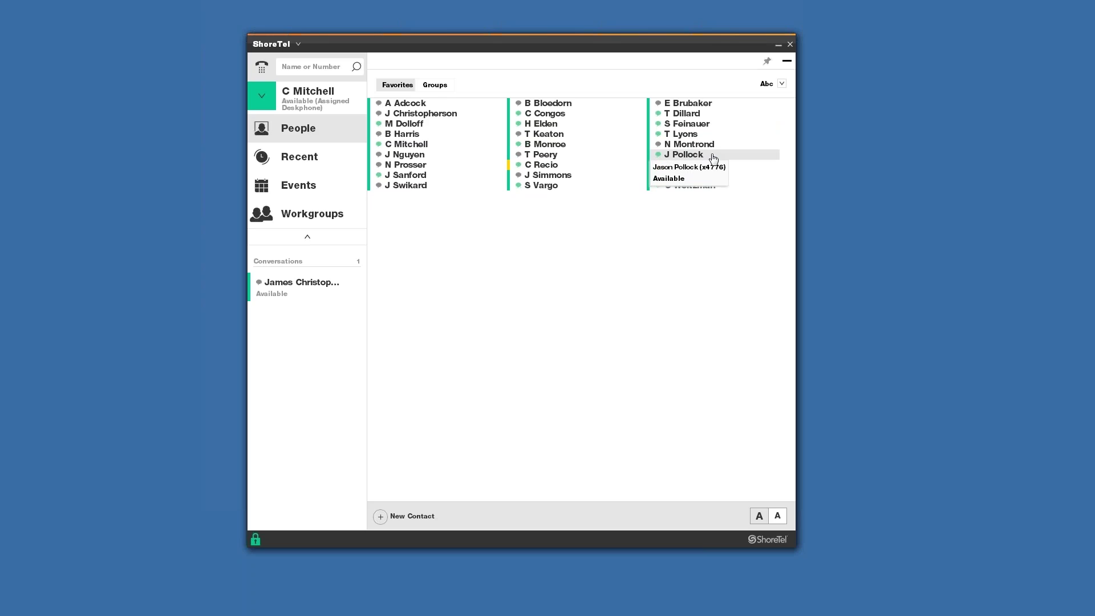
Step: Show the contact details of the newly added favorite and of a favorite with message history, closing each one
left_click(713, 159)
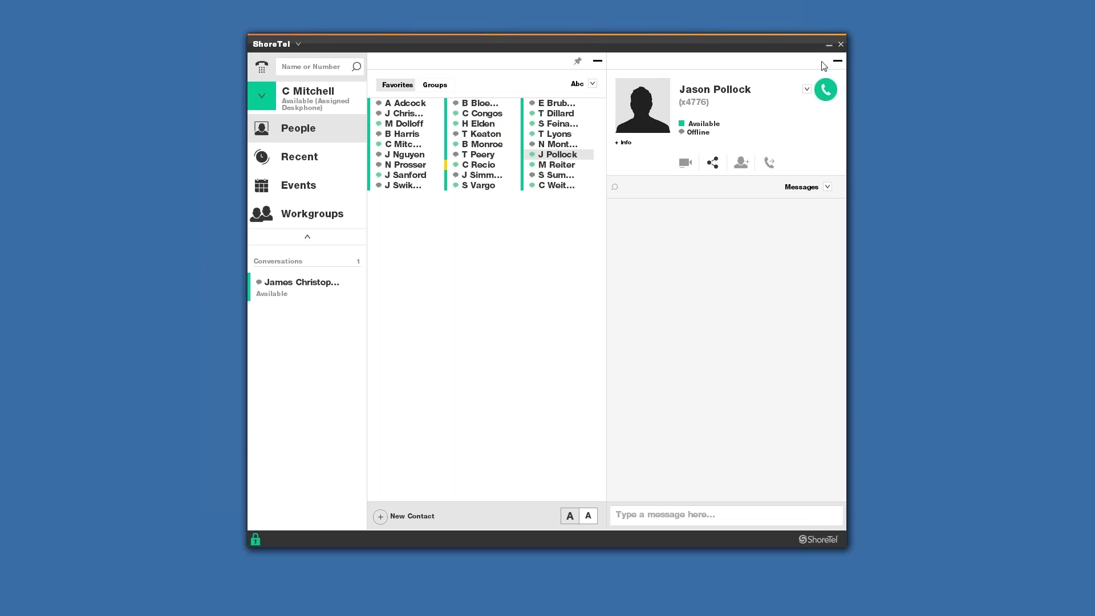
left_click(838, 61)
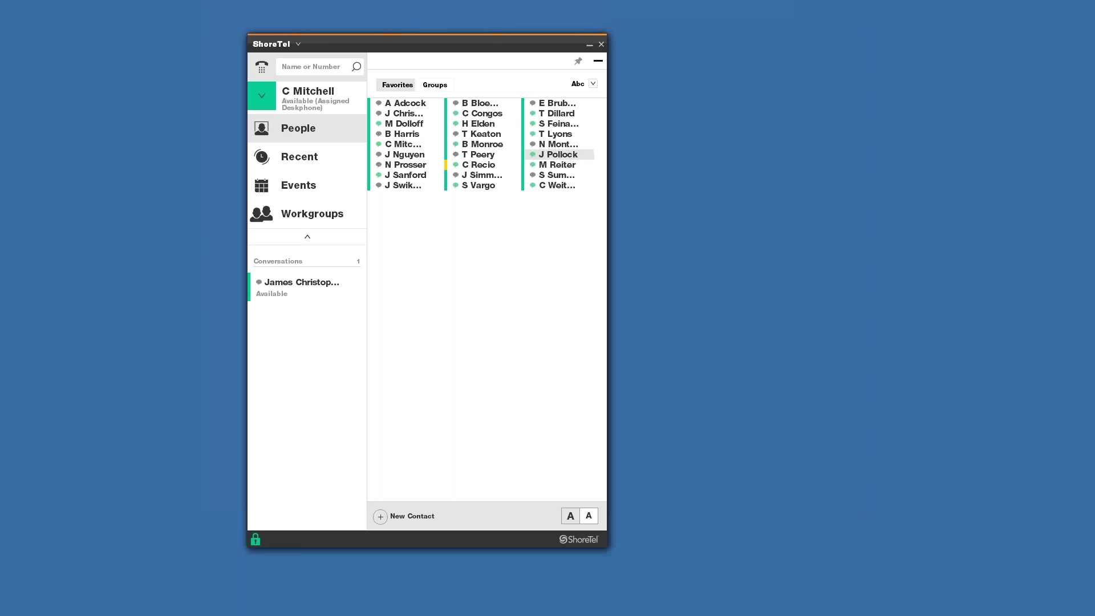
left_click(405, 115)
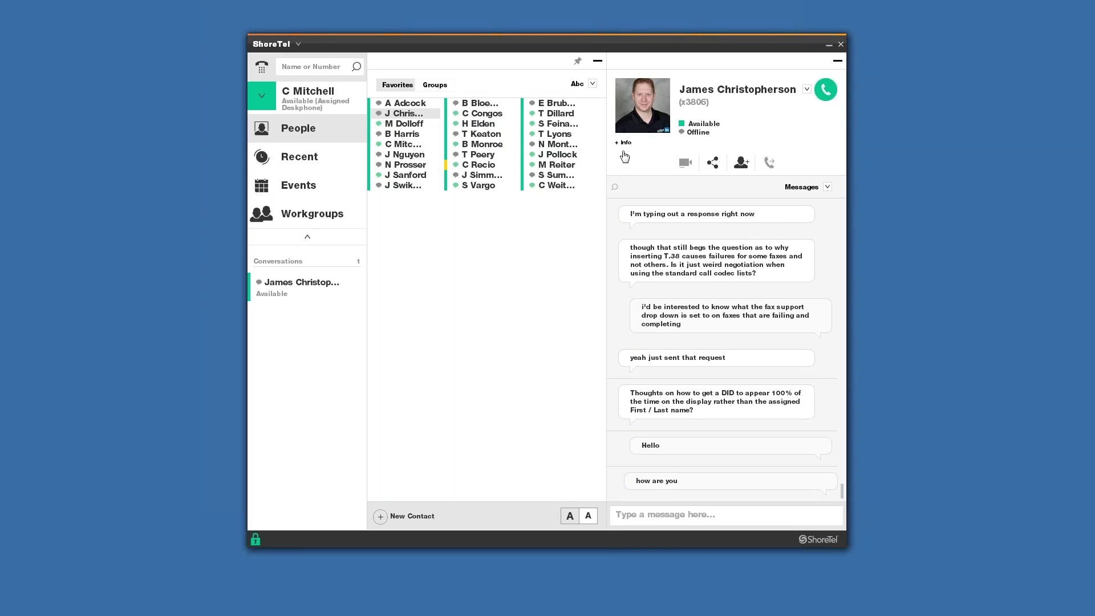
left_click(837, 61)
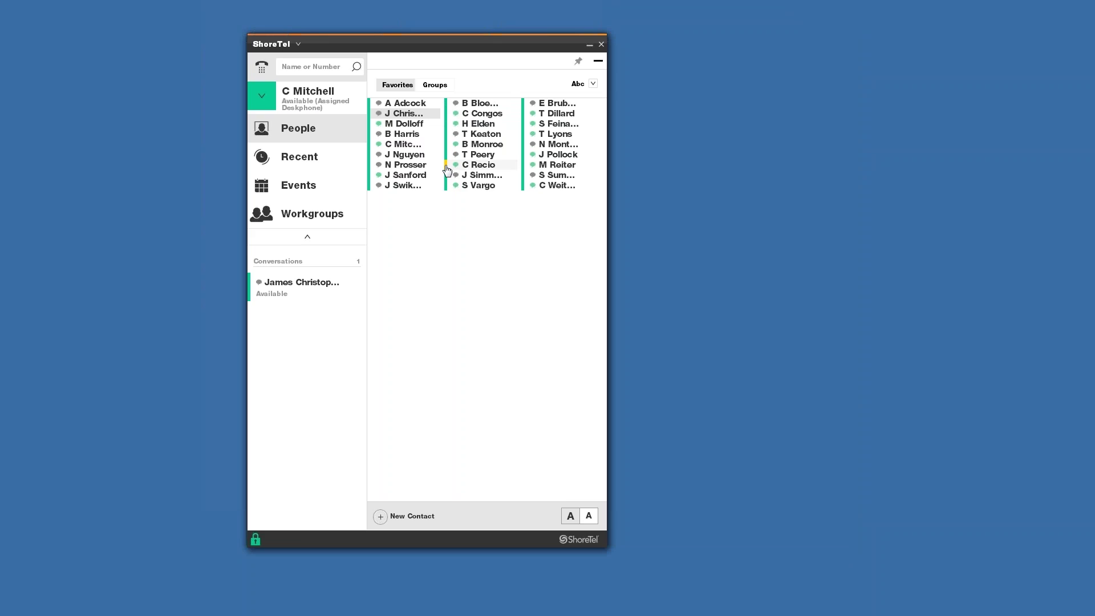
Step: Switch People to the Groups list and open the details of the Engineers group
mouse_move(446, 169)
left_click(435, 87)
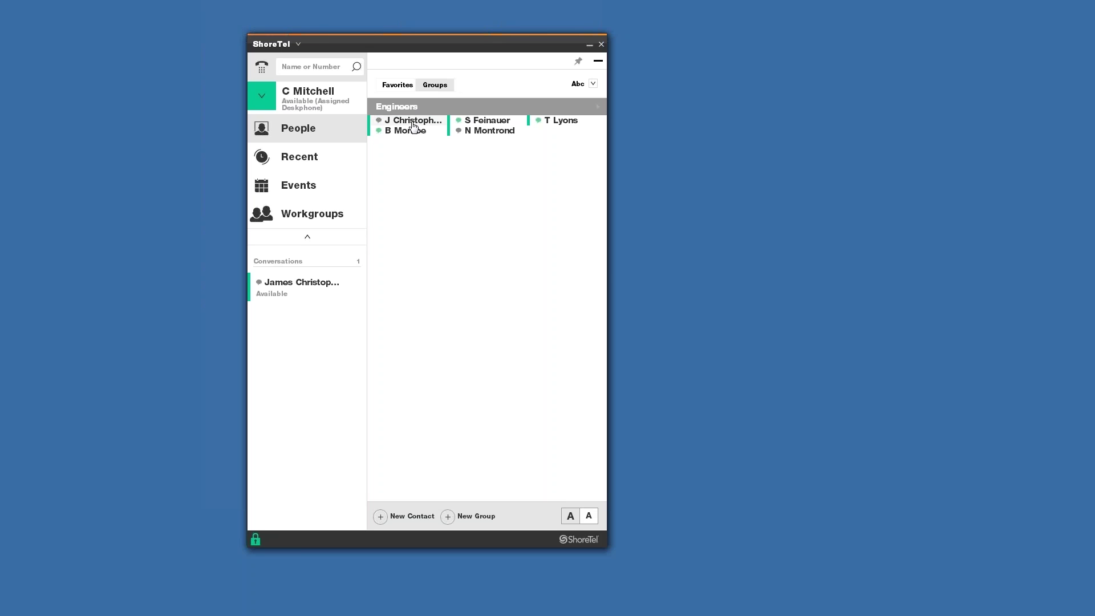
left_click(424, 112)
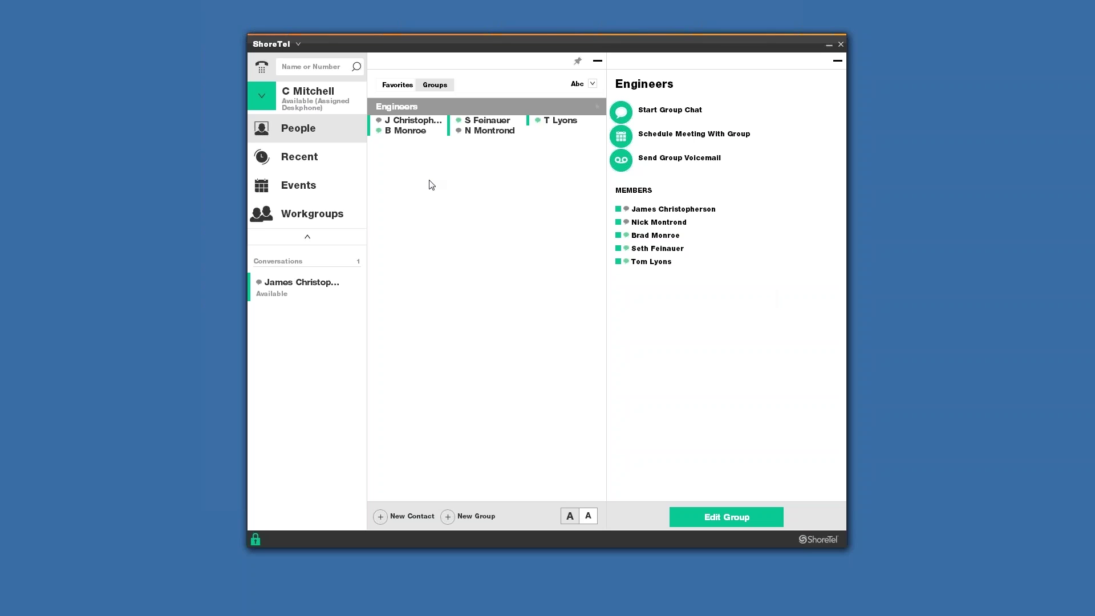
Step: Return to the Favorites list and view its sorting options, leaving the sort order at Abc
left_click(397, 88)
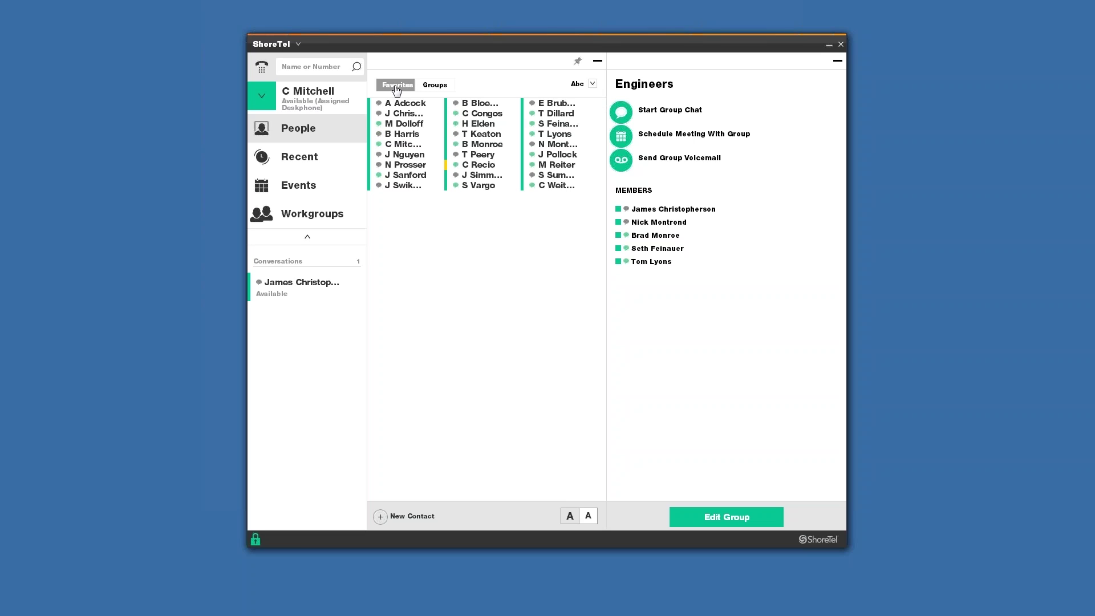
left_click(592, 83)
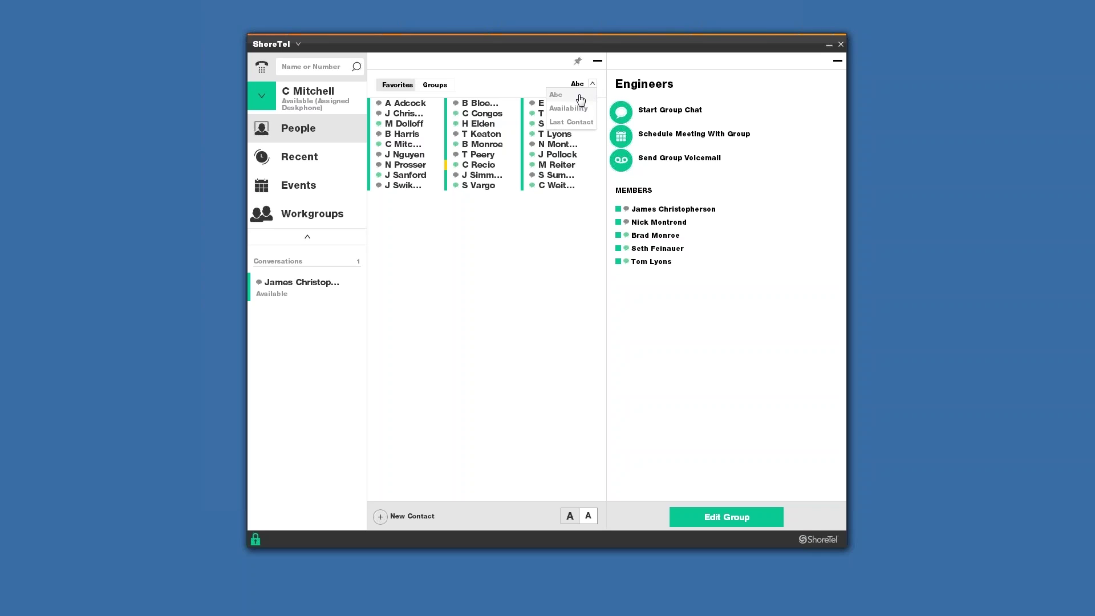
left_click(477, 364)
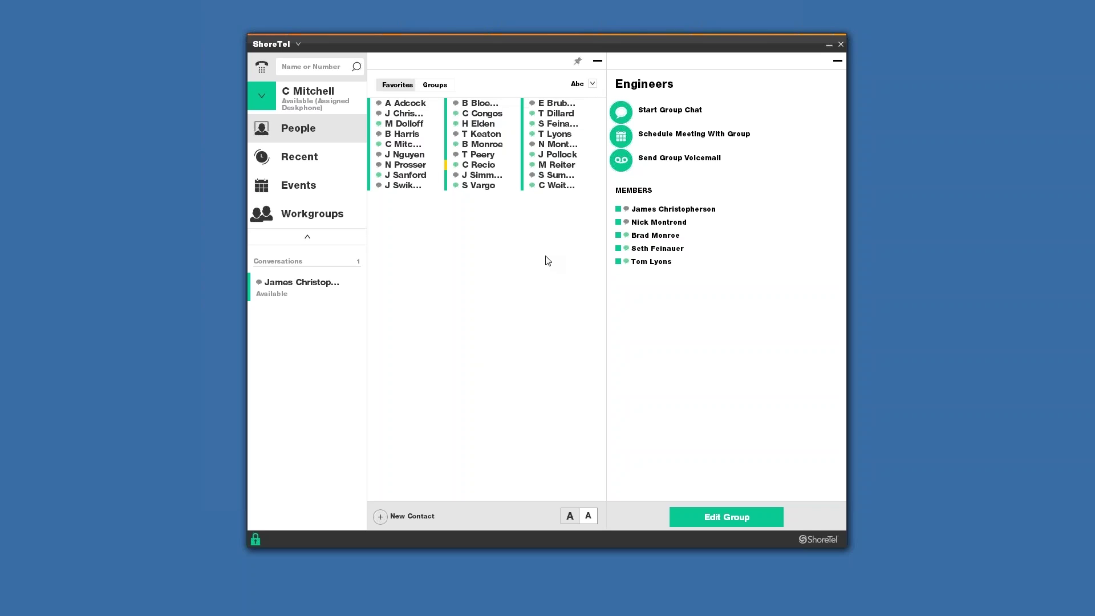
Step: Close the Engineers group details and collapse the People list to leave only the compact main window
left_click(838, 62)
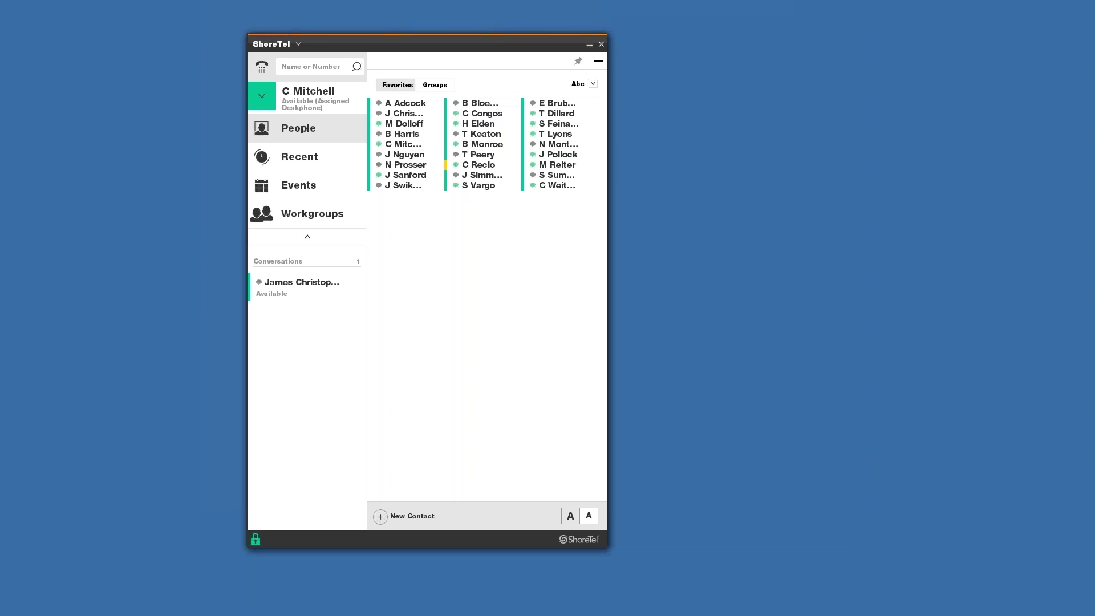
left_click(598, 61)
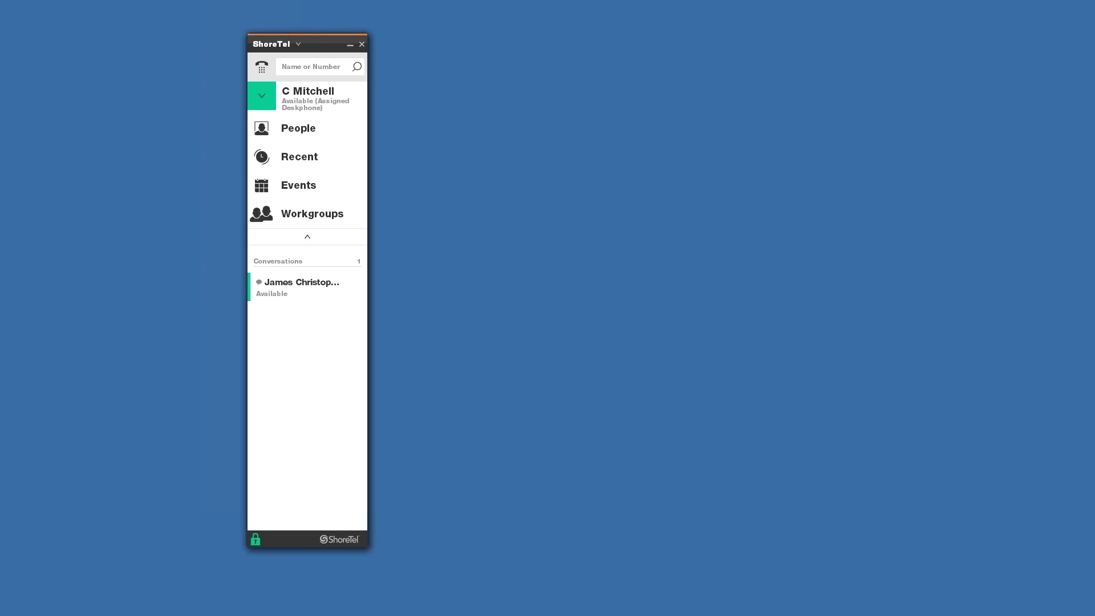
left_click(324, 134)
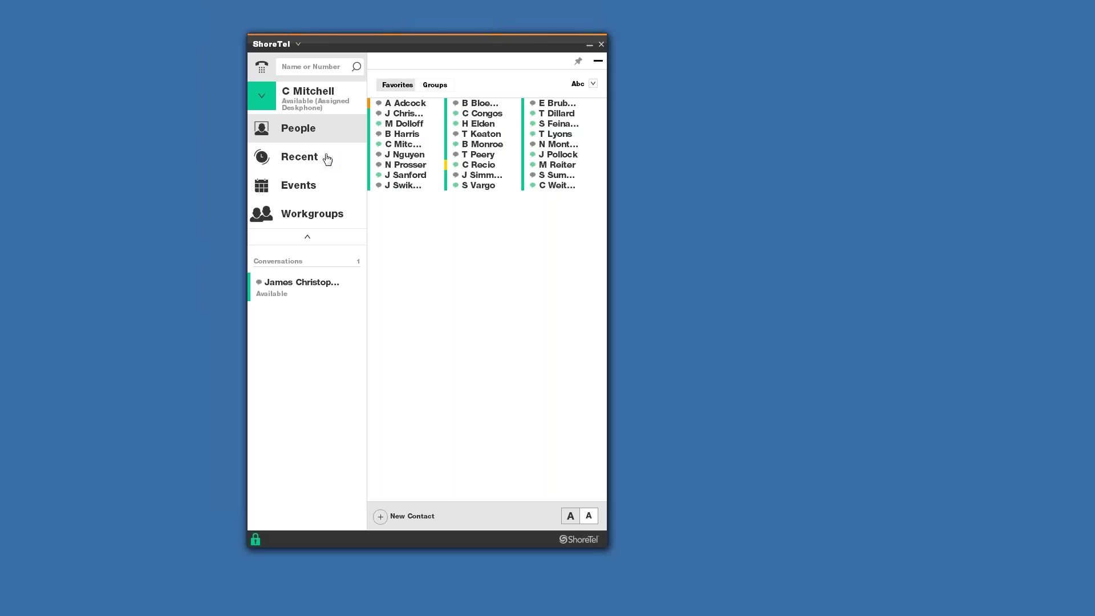
left_click(327, 134)
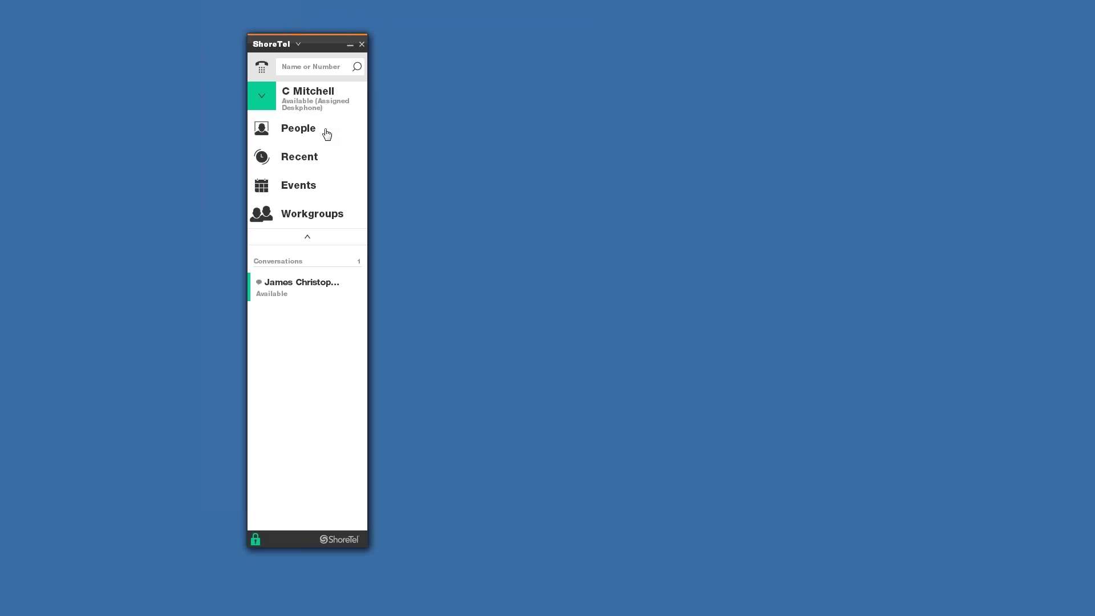
Step: Open the Recent history in a widened window and view its item type filter choices
left_click(315, 163)
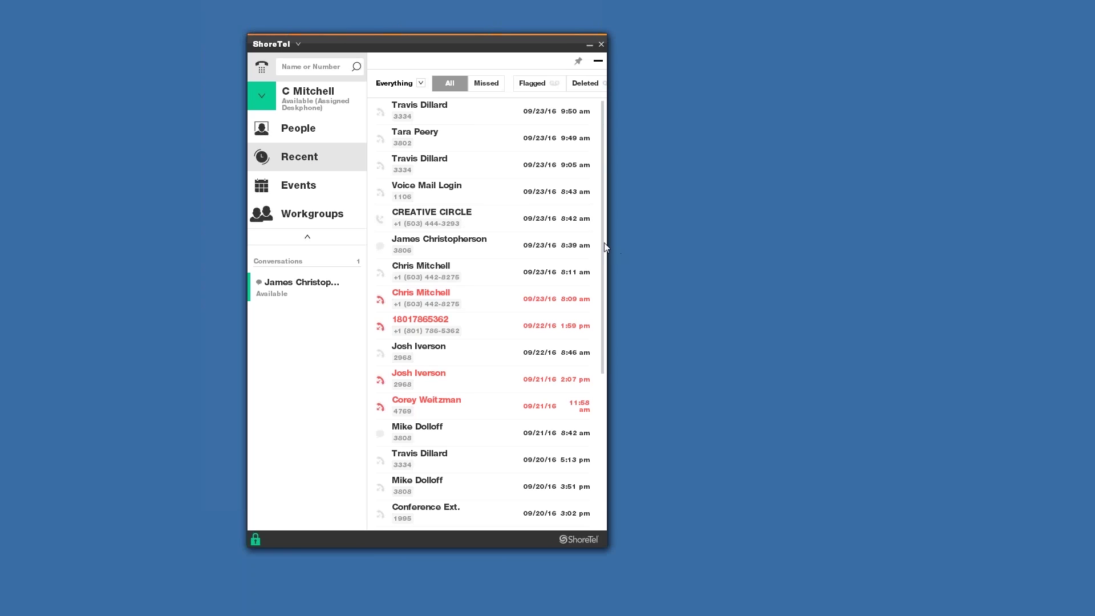
left_click_drag(605, 244, 792, 241)
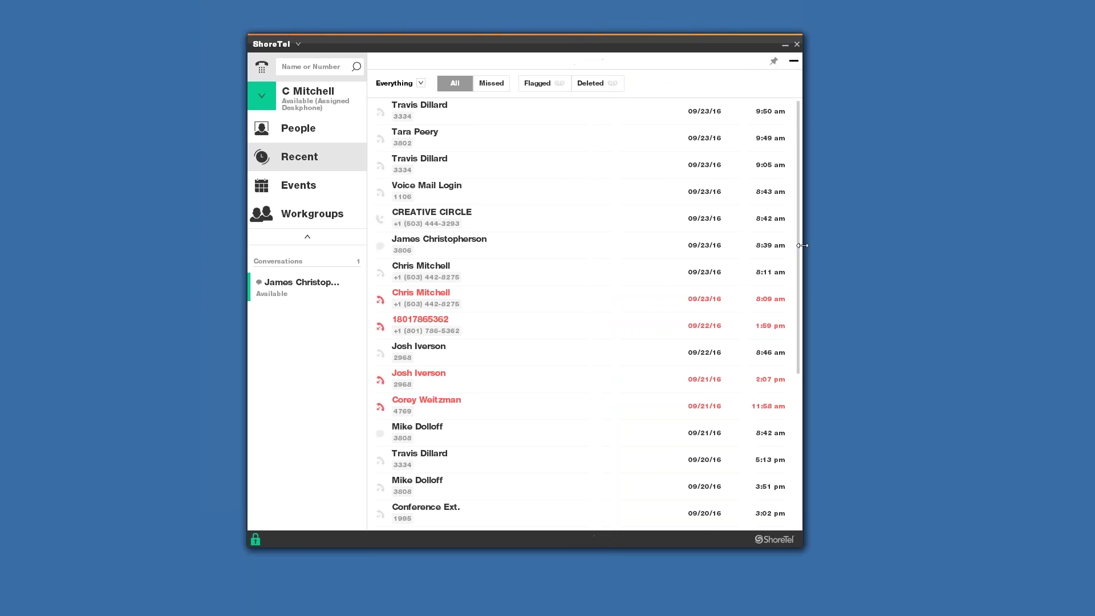
left_click(420, 85)
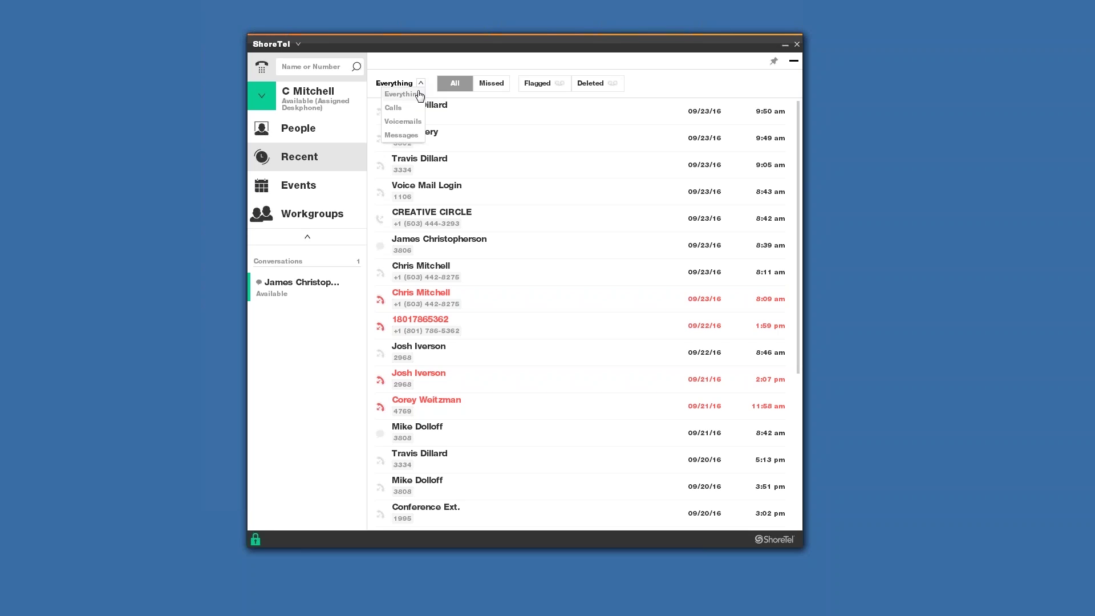
left_click(421, 85)
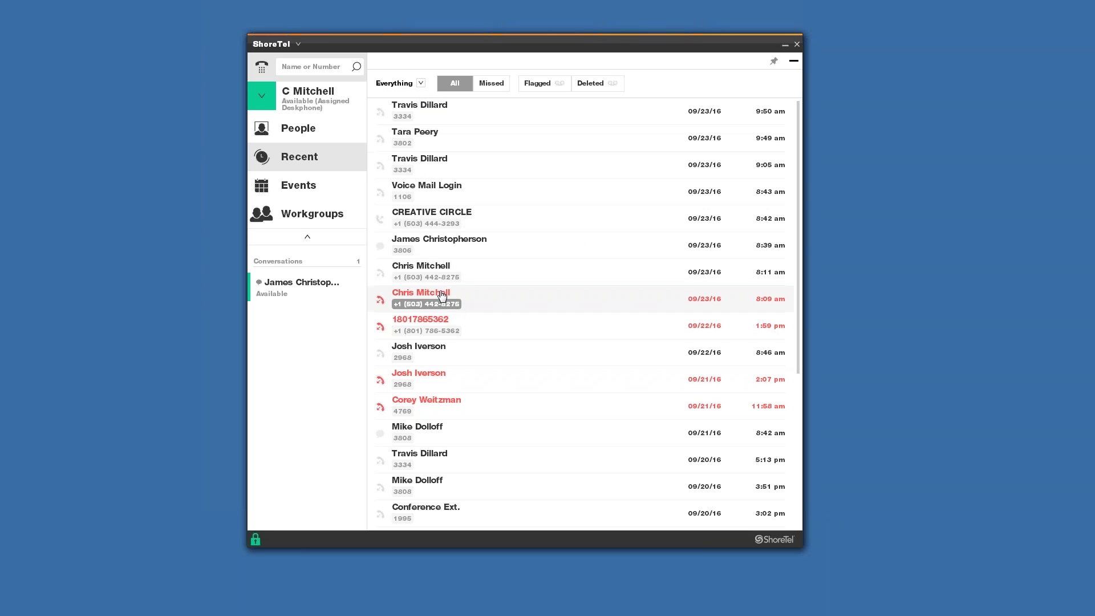
Step: Look through the older entries of the complete recent history and head back toward the newest ones
scroll(581, 379, "down", 20)
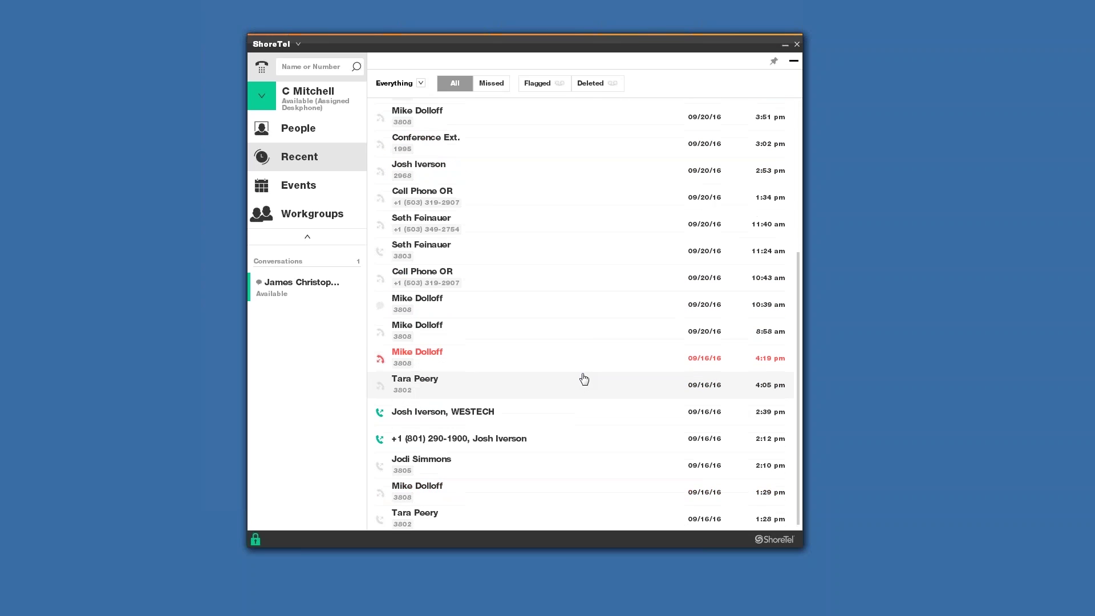
scroll(582, 376, "down", 20)
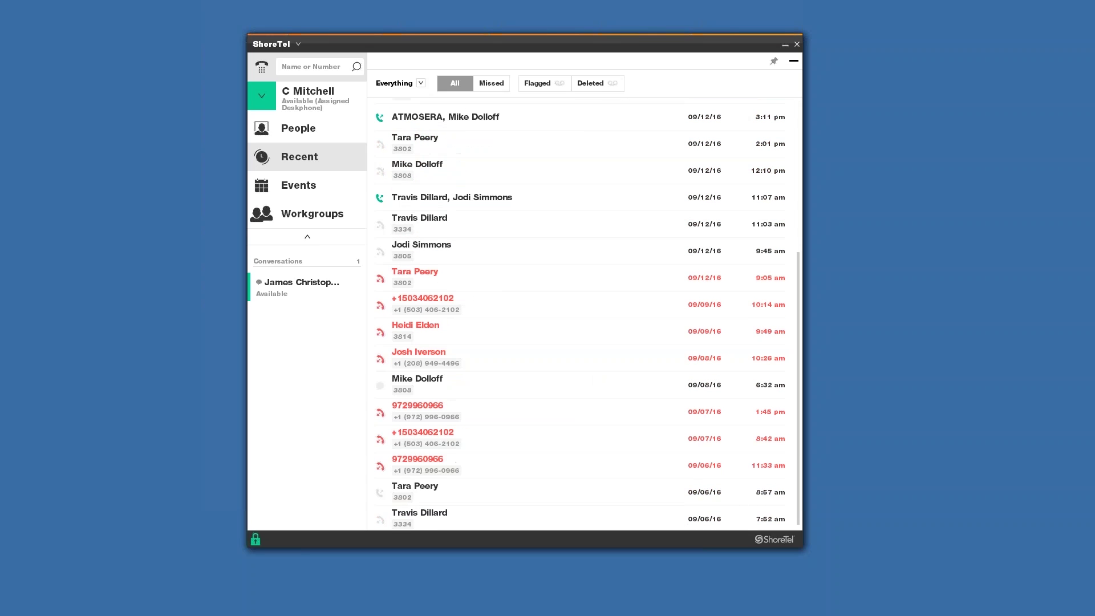
scroll(573, 391, "down", 20)
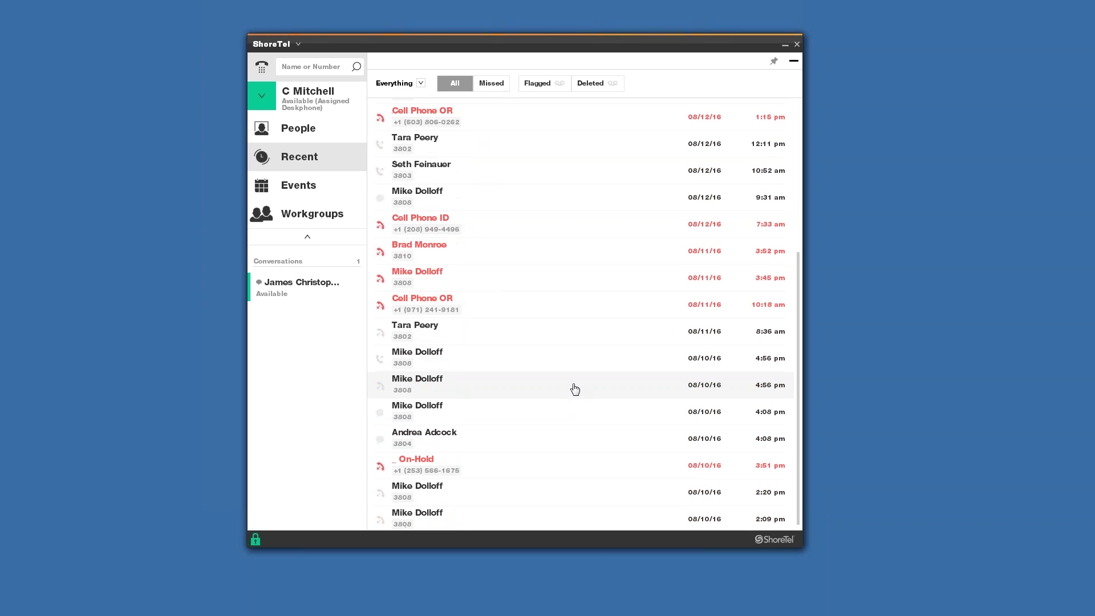
scroll(575, 399, "down", 7)
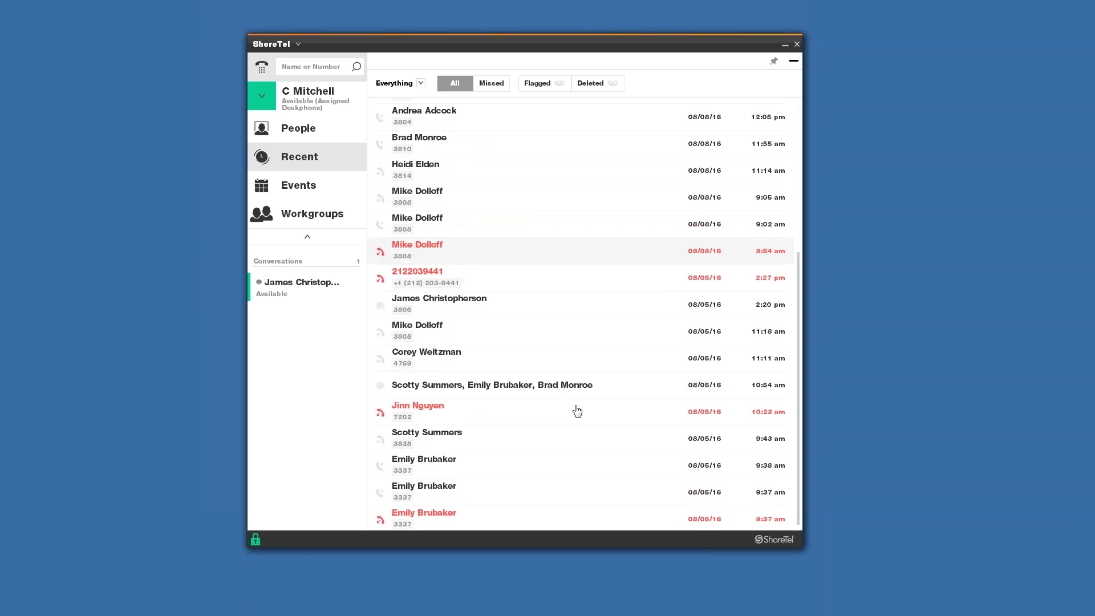
scroll(576, 411, "up", 11)
scroll(577, 411, "up", 20)
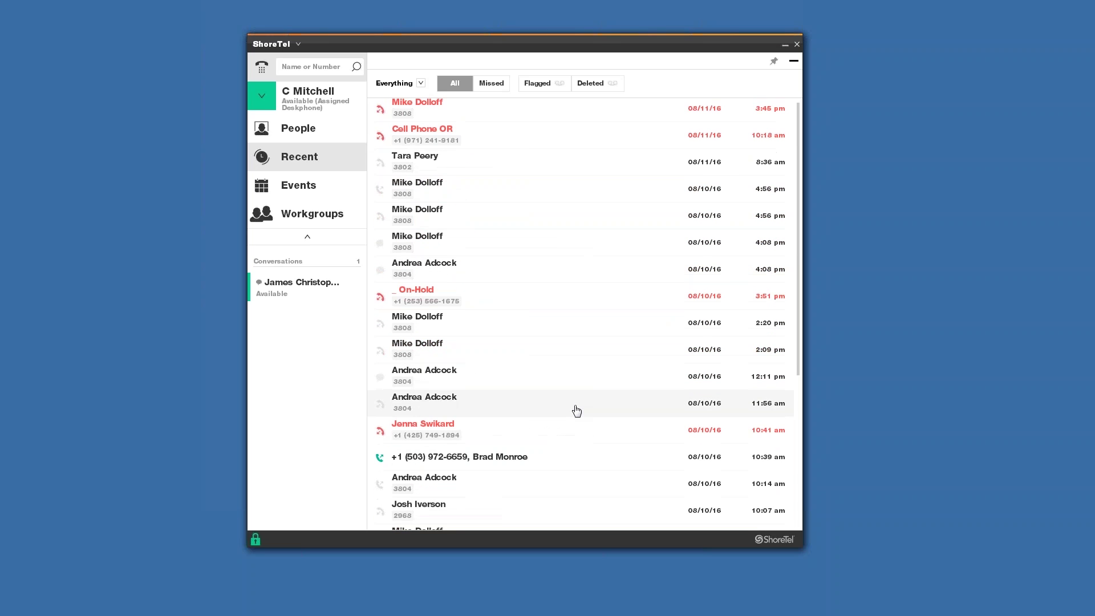
scroll(575, 410, "up", 5)
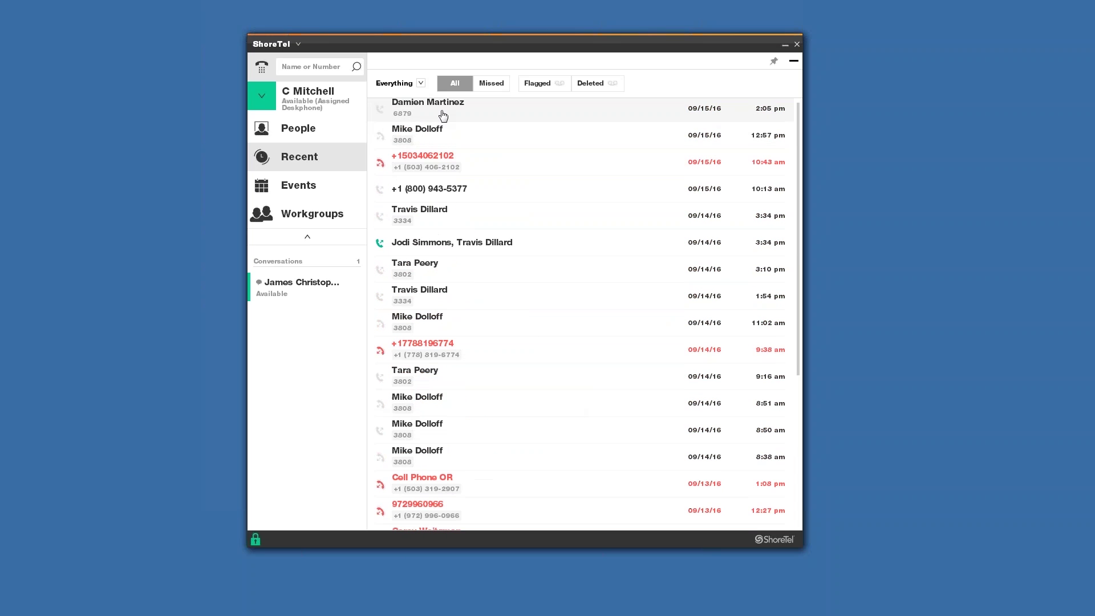
Step: Filter the recent history to Calls and look through the list, ending at the newest entries
left_click(419, 85)
left_click(393, 108)
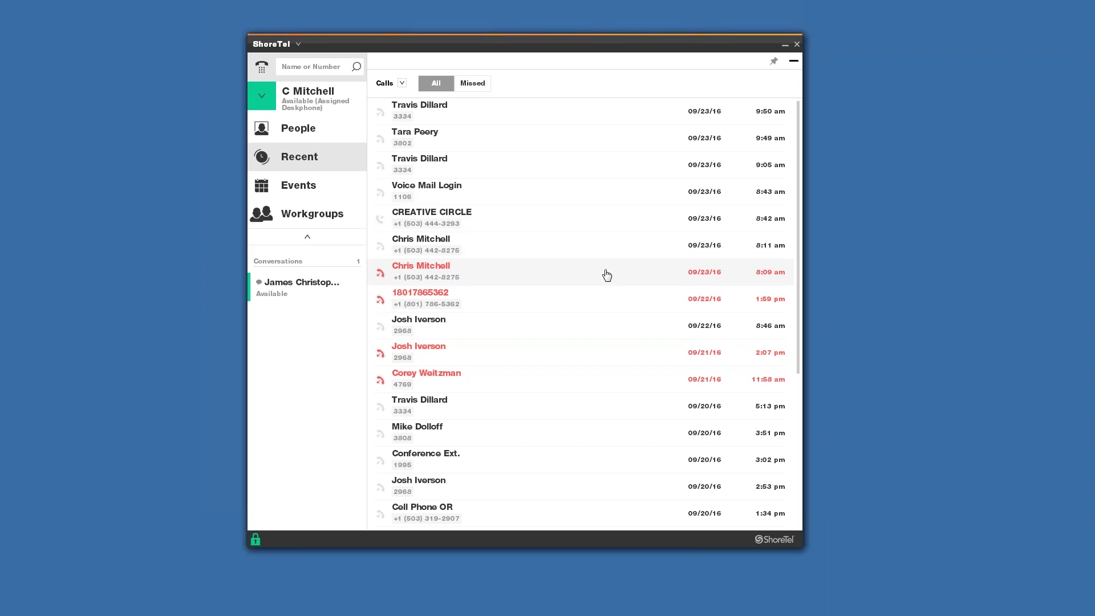
scroll(522, 285, "down", 8)
scroll(530, 340, "down", 8)
scroll(546, 348, "up", 10)
scroll(548, 354, "up", 8)
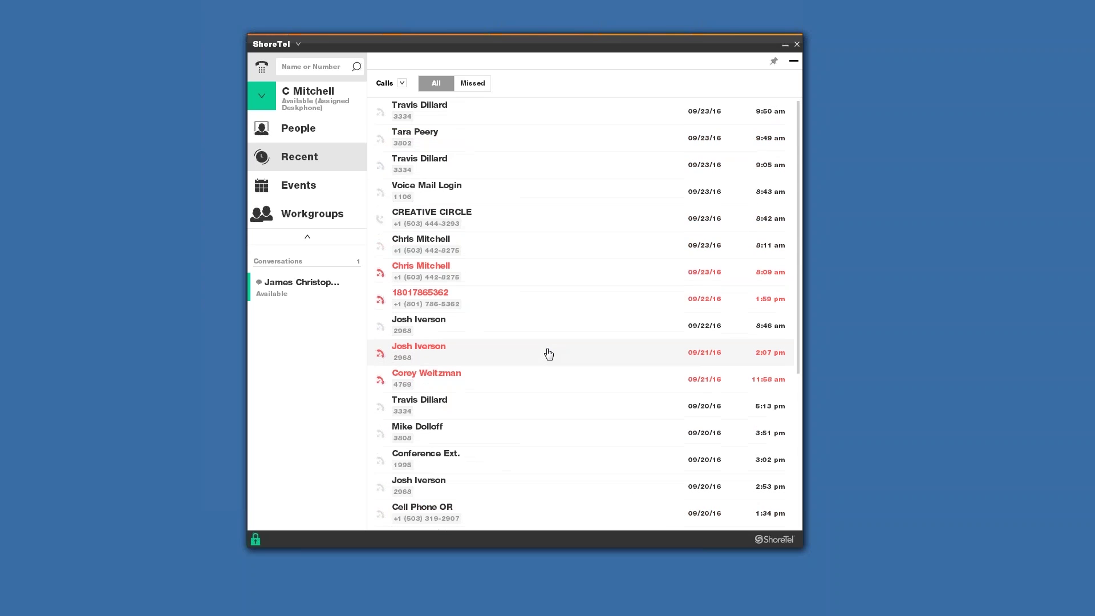
Step: View the contact details for the 9:05 am call, close them, and filter the recent history to Voicemails
left_click(480, 173)
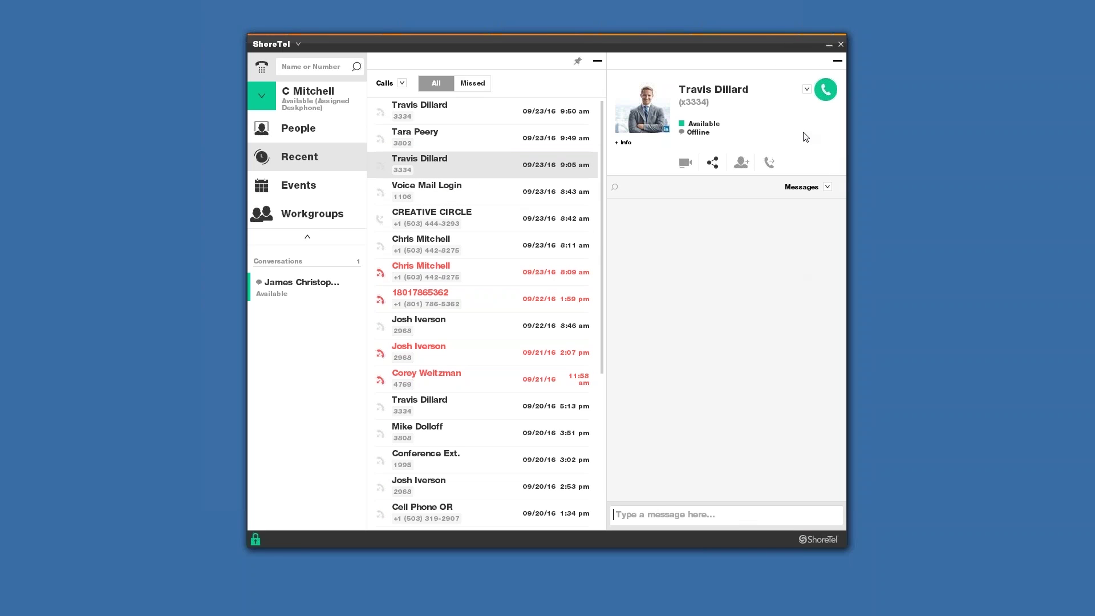
left_click(837, 65)
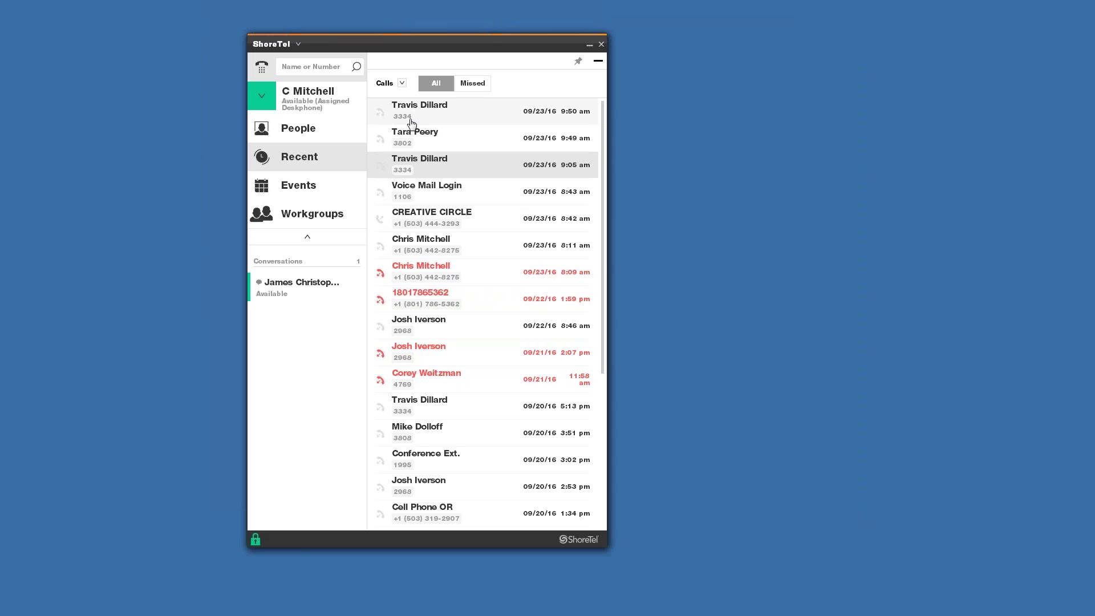
left_click(402, 84)
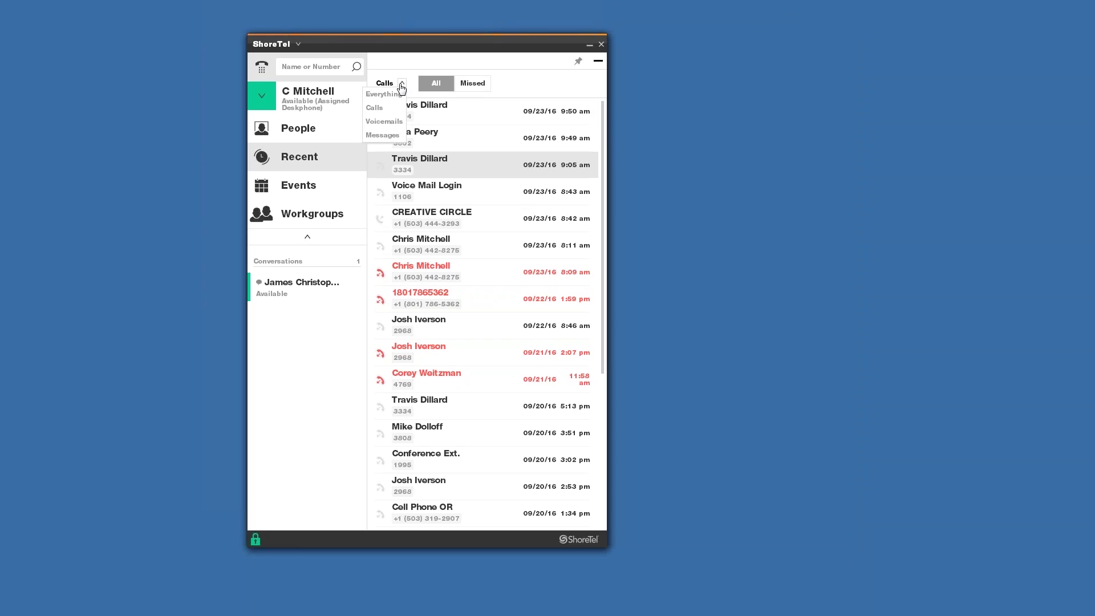
left_click(394, 122)
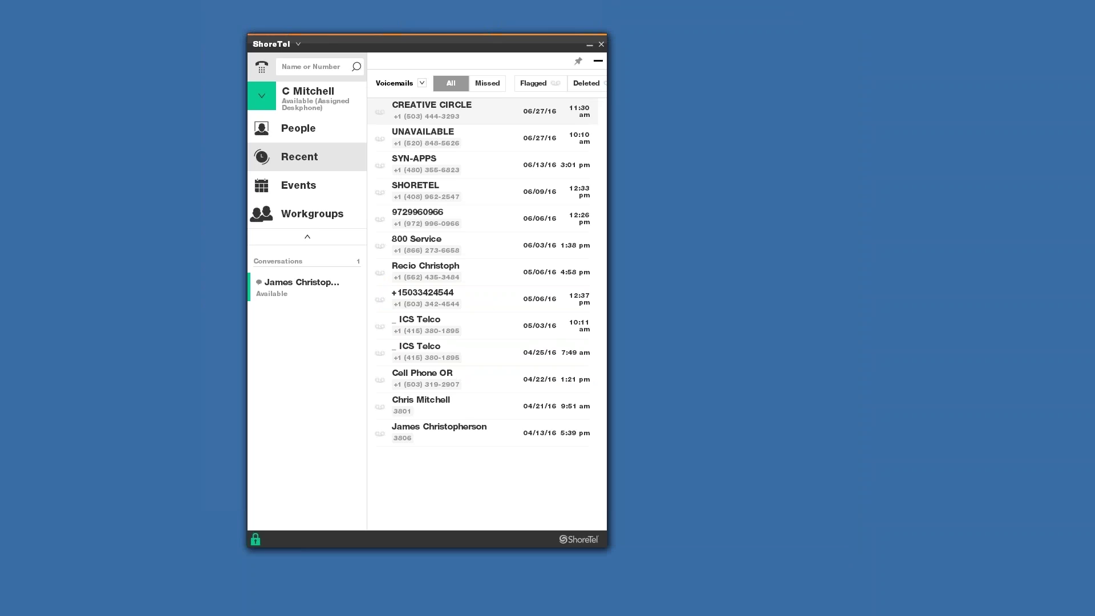
Step: View the actions available for the CREATIVE CIRCLE voicemail and send the incoming call to voicemail
right_click(486, 114)
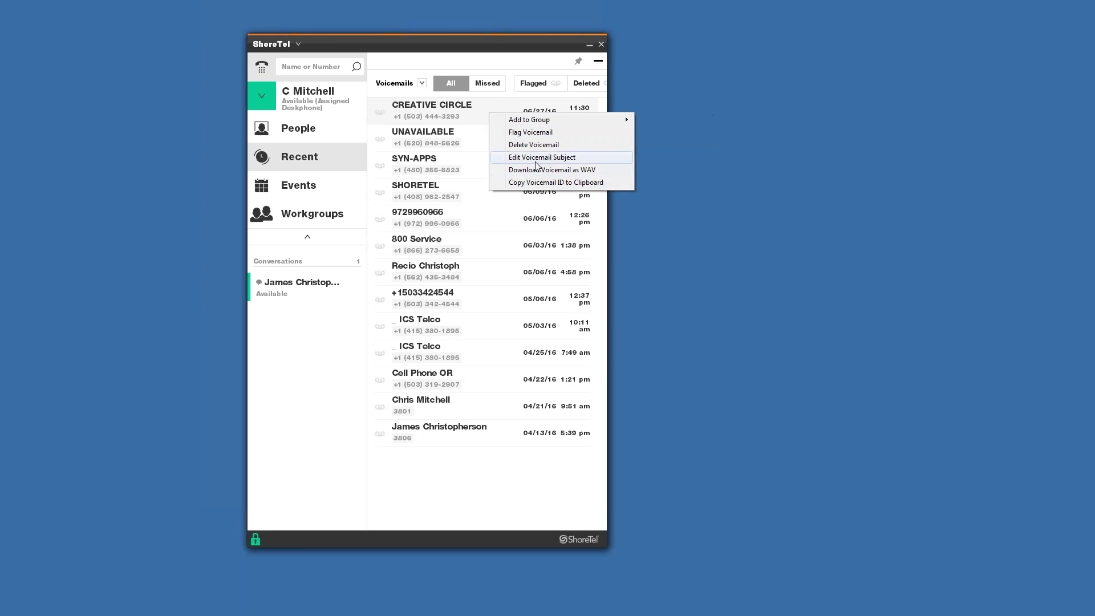
left_click(464, 542)
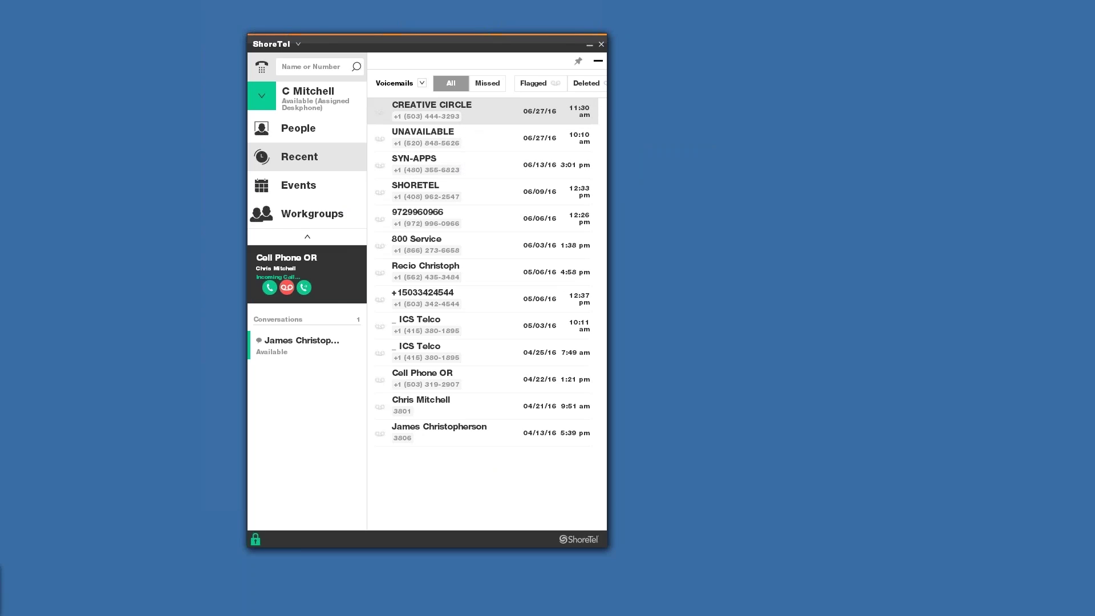
left_click(287, 288)
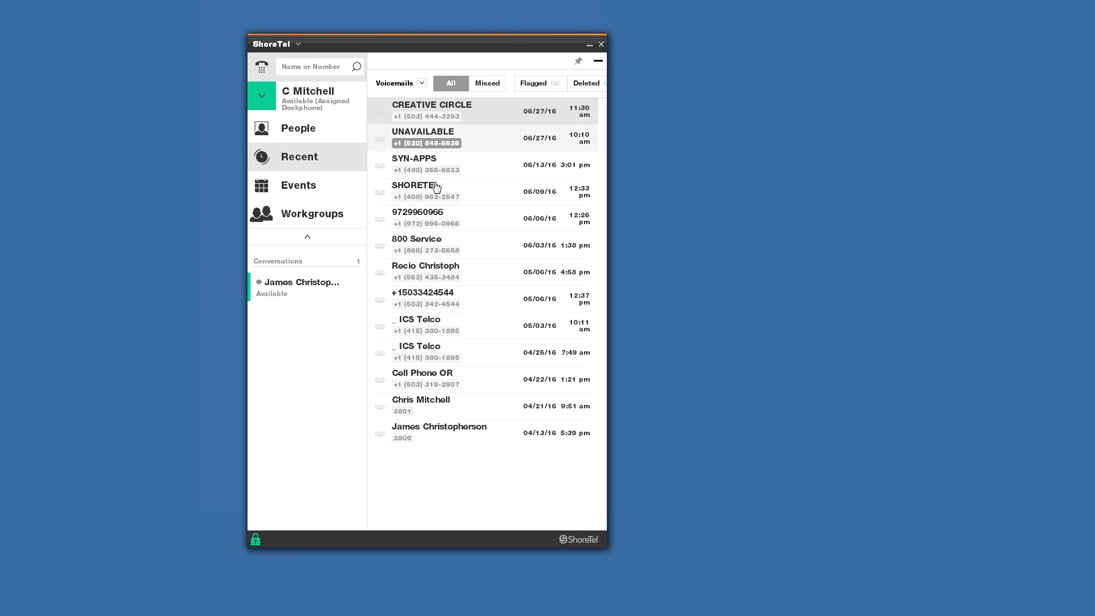
Step: Try forwarding the UNAVAILABLE voicemail of 06/27/16 to a coworker, cancelling before it is sent, and close the contact details
left_click(486, 140)
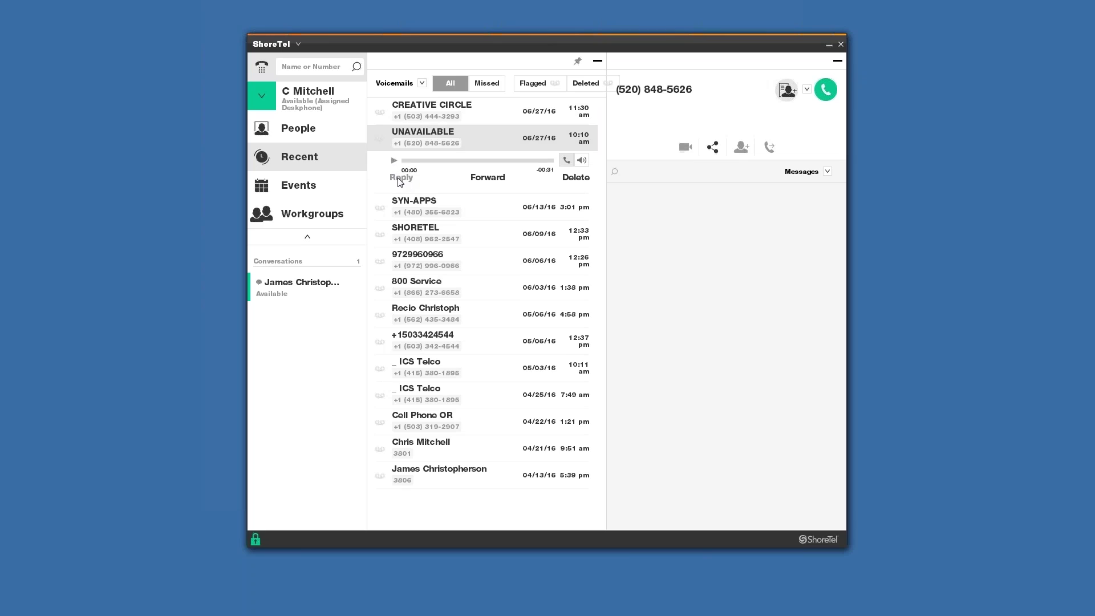
left_click(488, 177)
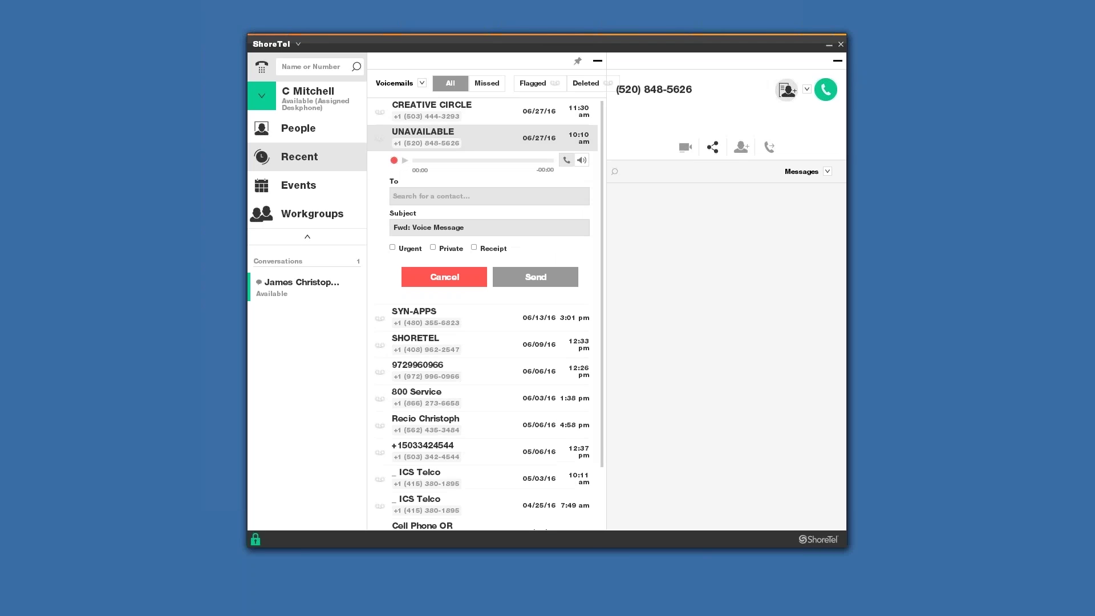
type("trav")
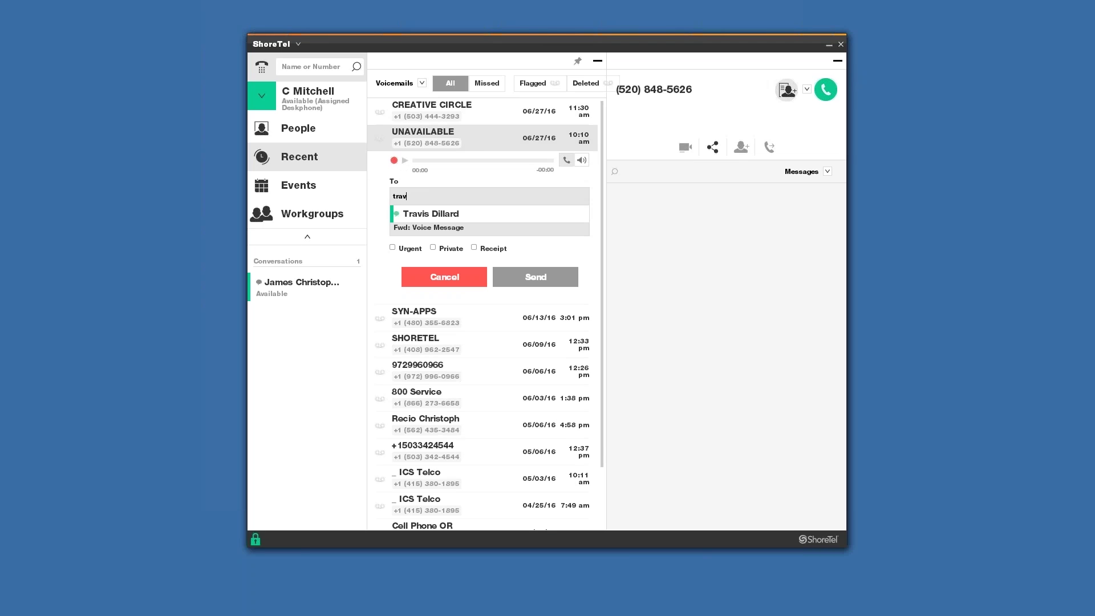
left_click(439, 215)
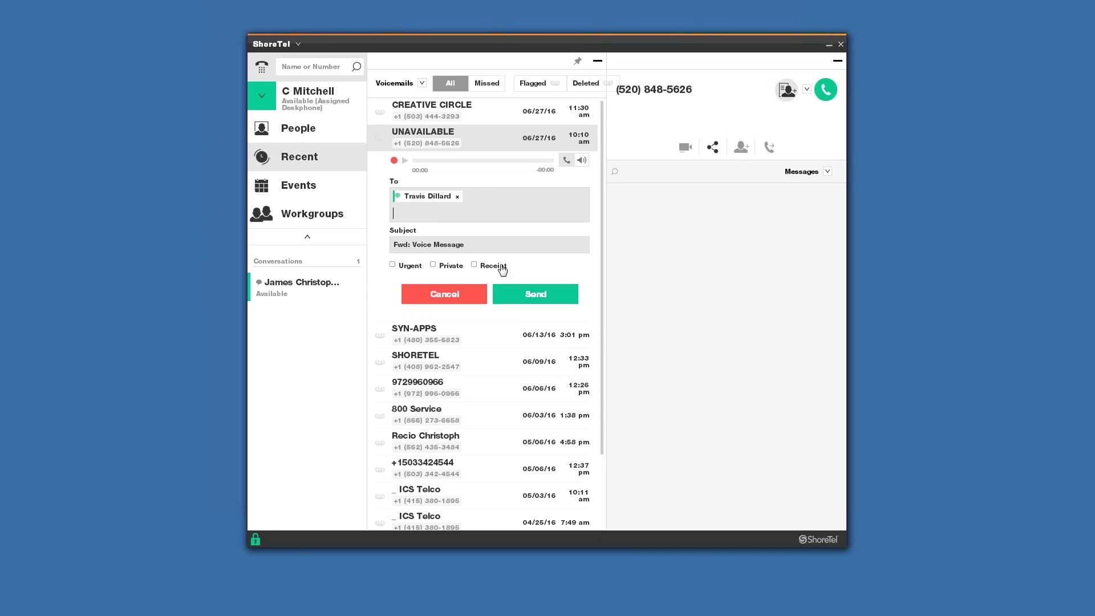
left_click(457, 295)
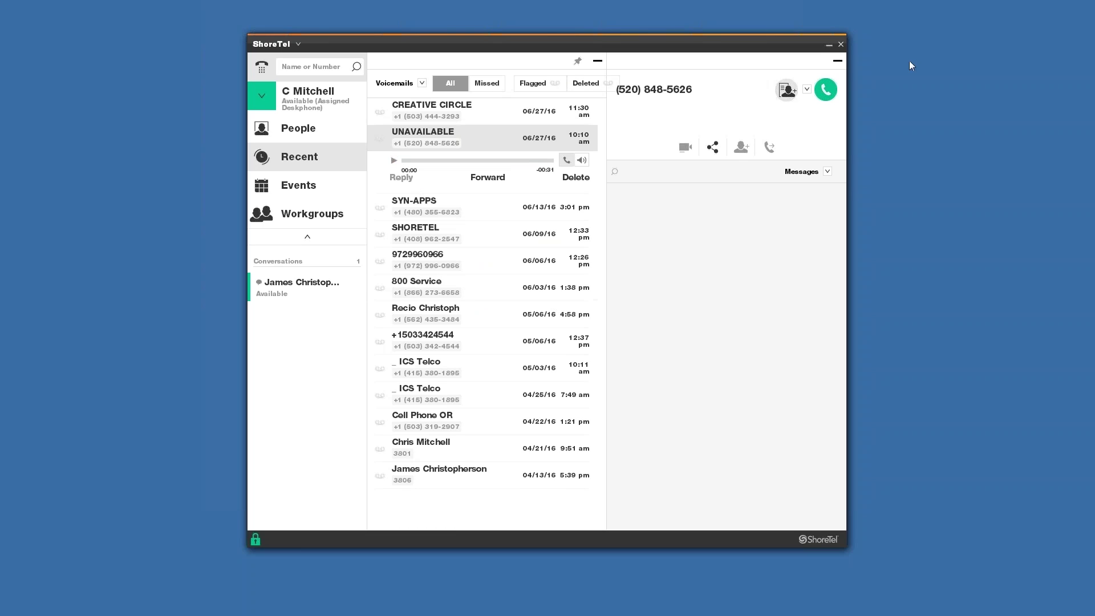
left_click(837, 60)
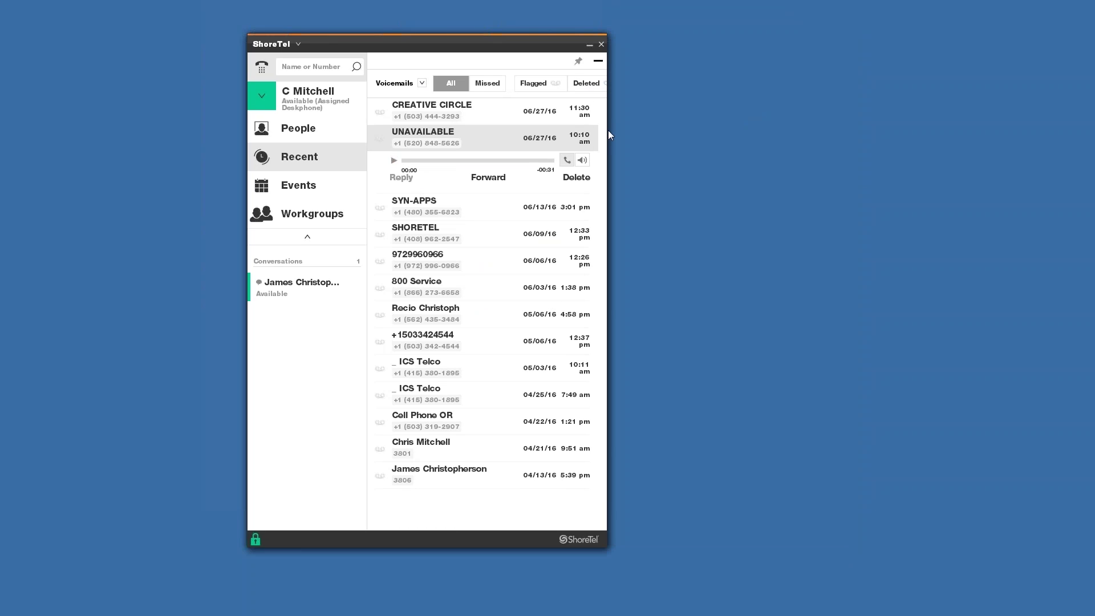
Step: Widen the window slightly, filter the recent history to Messages, and look through the older entries
left_click_drag(606, 126, 640, 126)
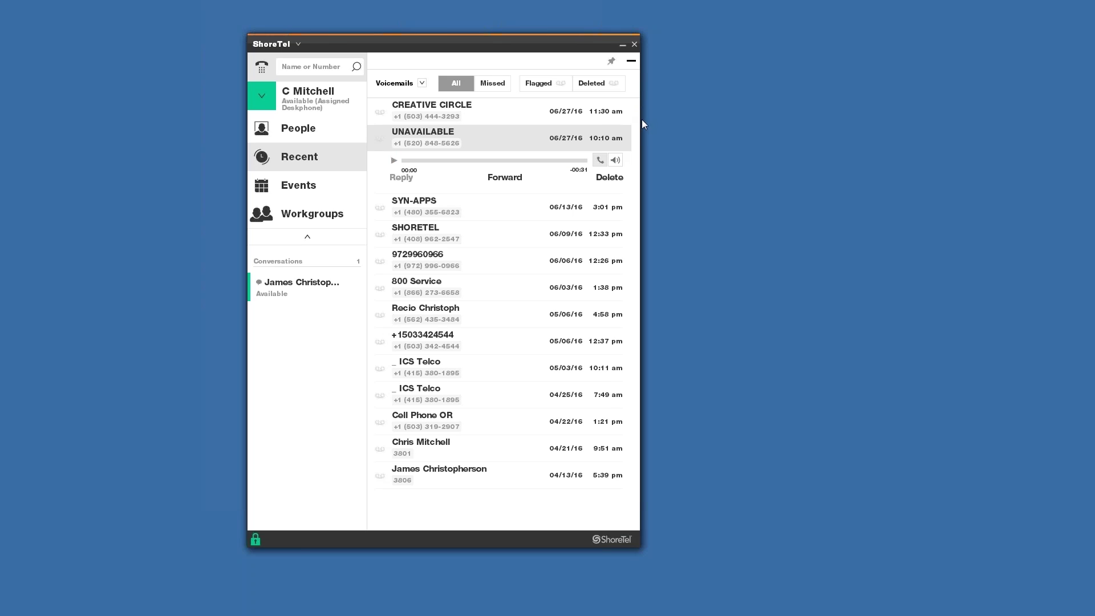
left_click(421, 83)
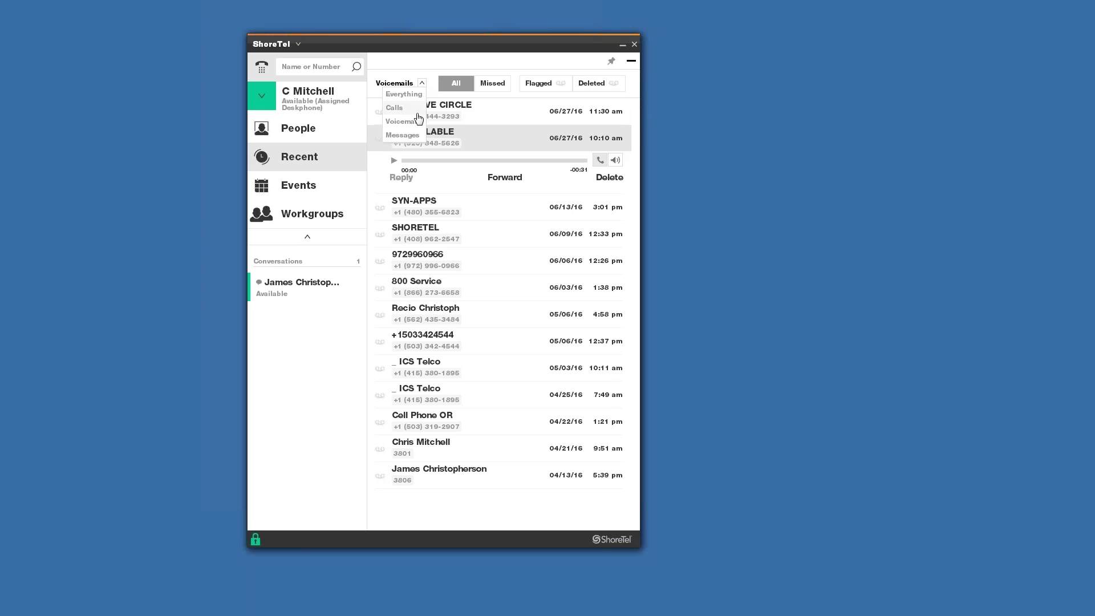
left_click(403, 136)
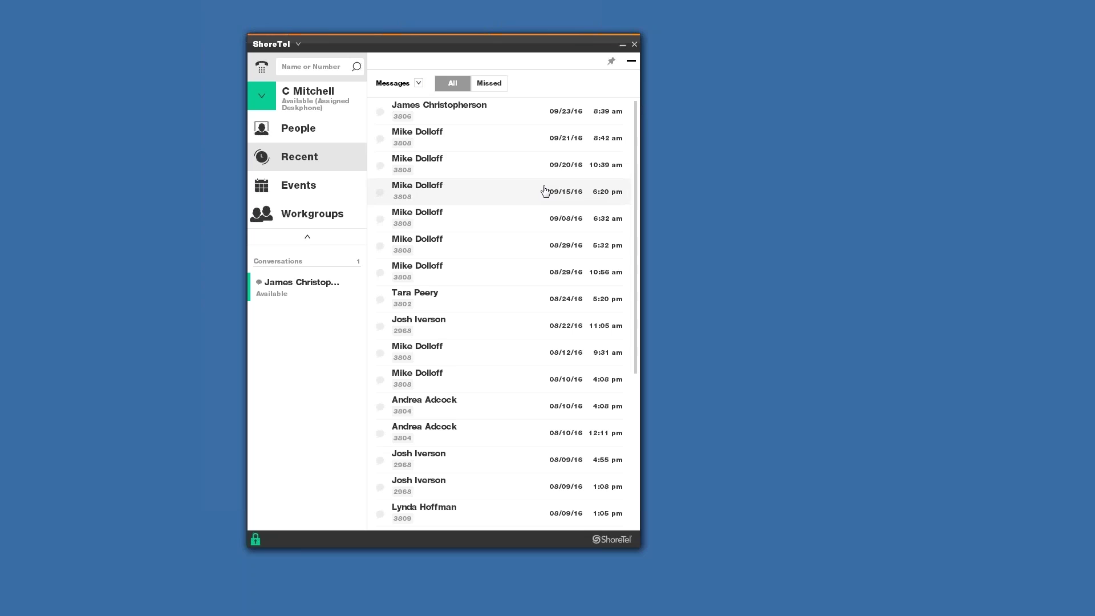
scroll(521, 251, "down", 15)
scroll(538, 329, "down", 15)
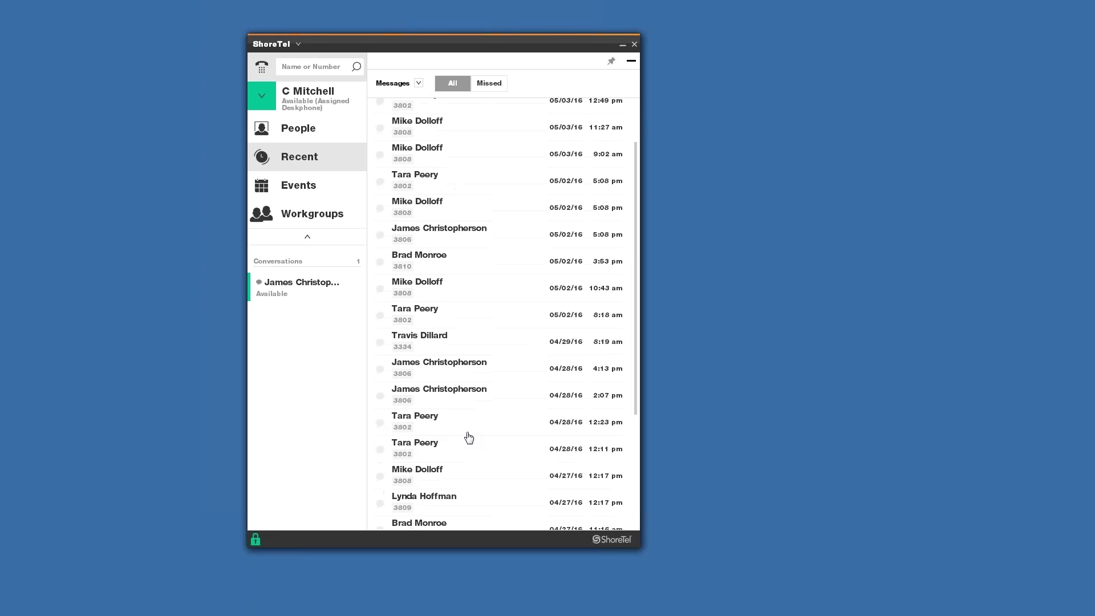
scroll(468, 437, "up", 20)
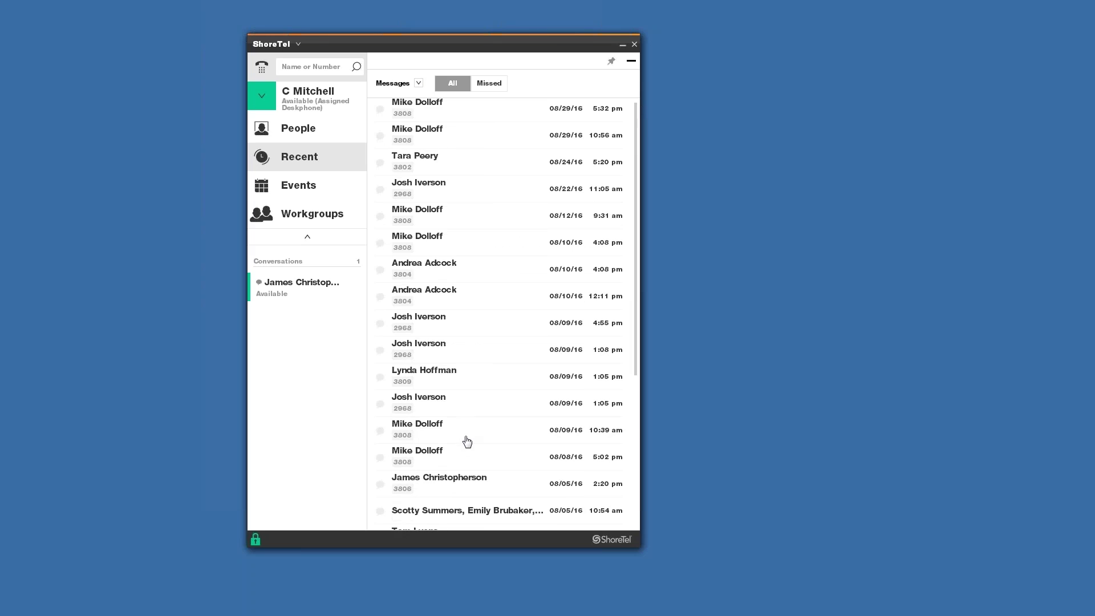
scroll(466, 440, "up", 3)
scroll(526, 492, "down", 10)
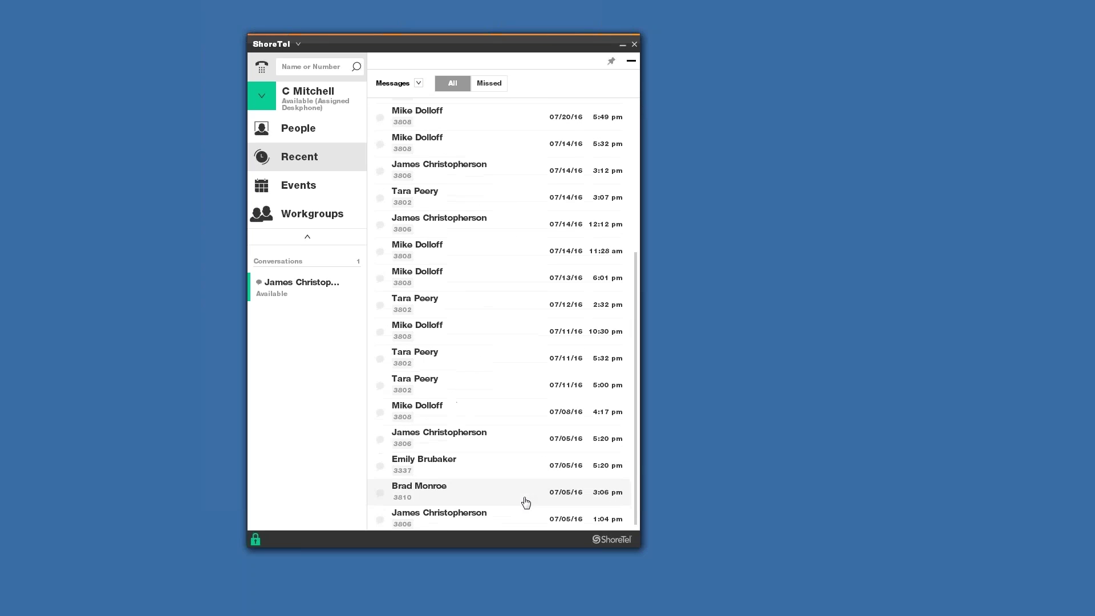
Step: Open the contact behind the 07/11/16 10:30 pm message, view their history filtered to Calls, and close the details
left_click(477, 337)
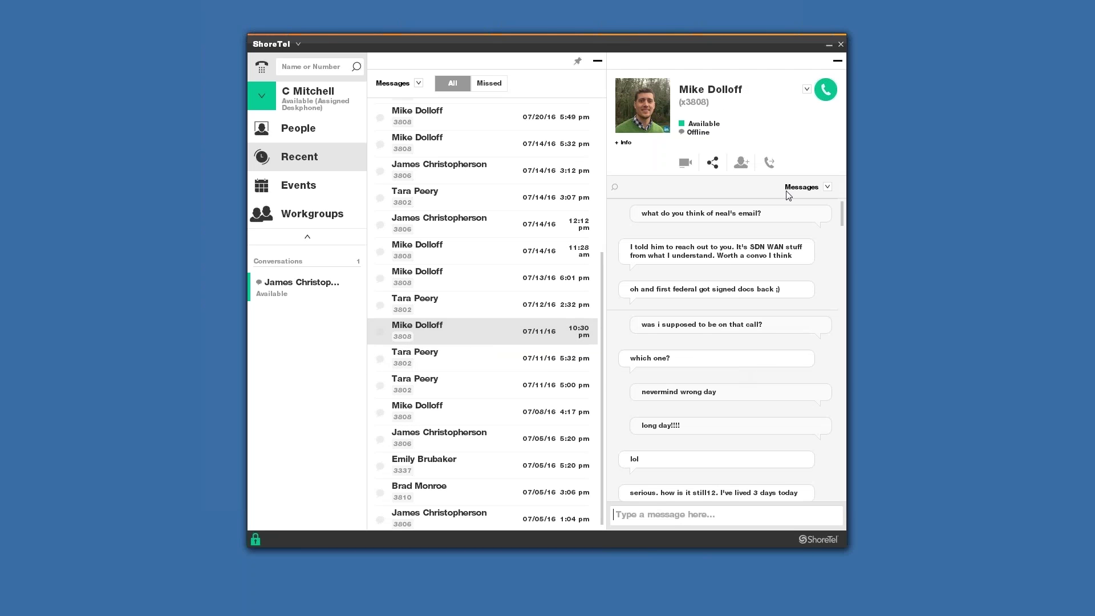
left_click(827, 187)
left_click(811, 220)
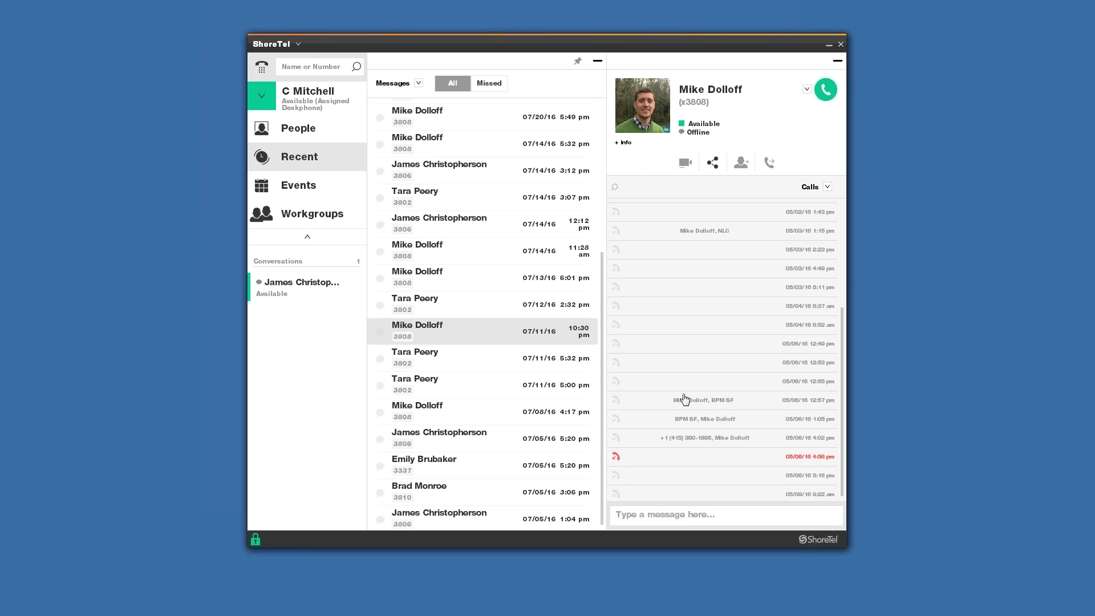
left_click(842, 67)
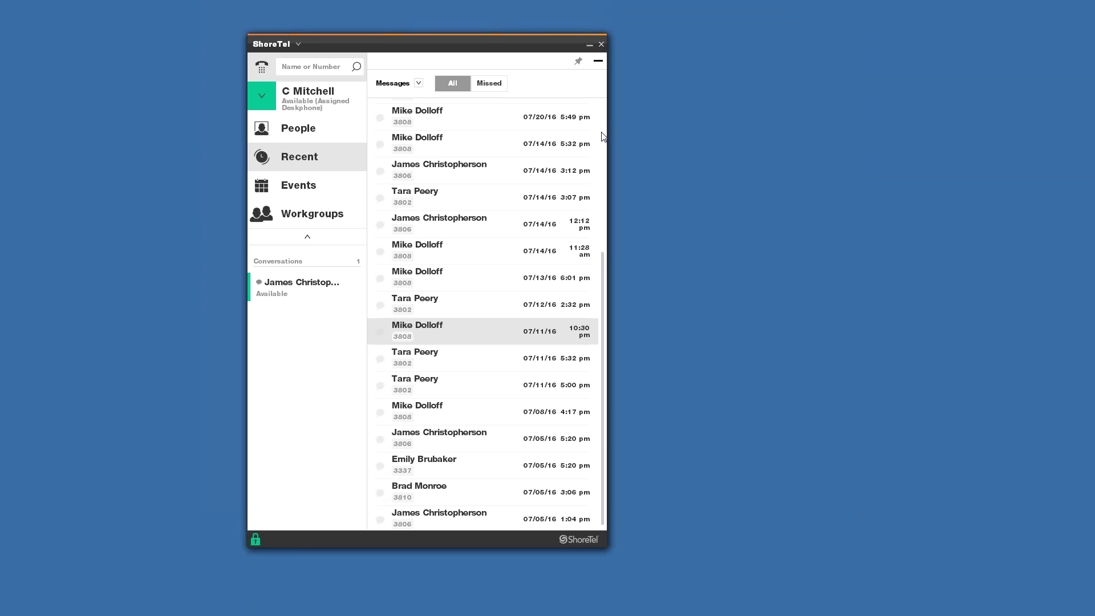
Step: Set the recent history filter back to Everything and check the missed entries before returning to All
left_click(419, 84)
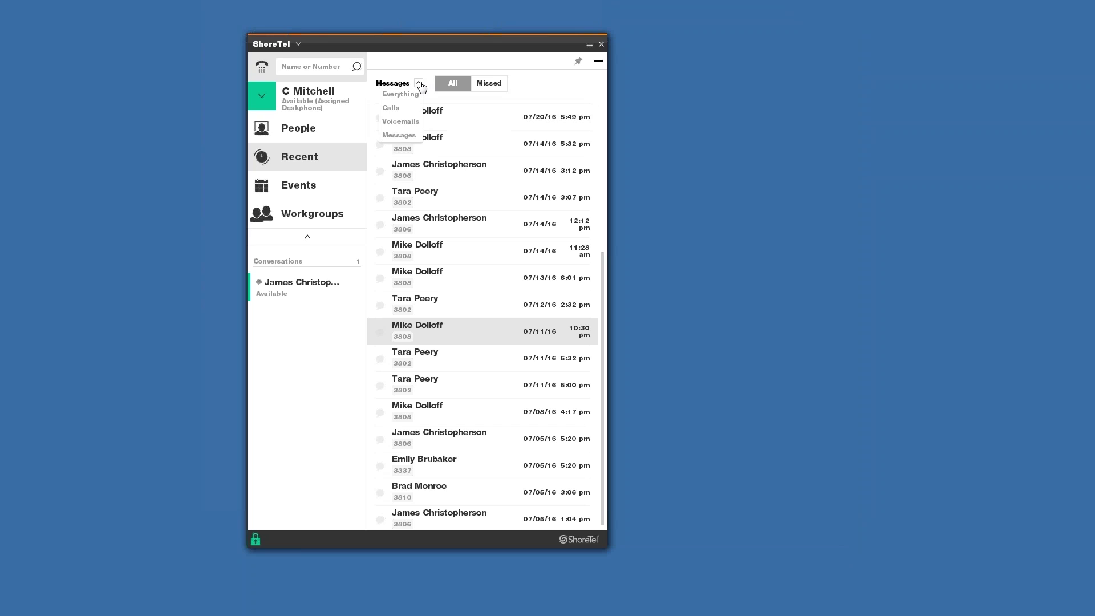
left_click(401, 122)
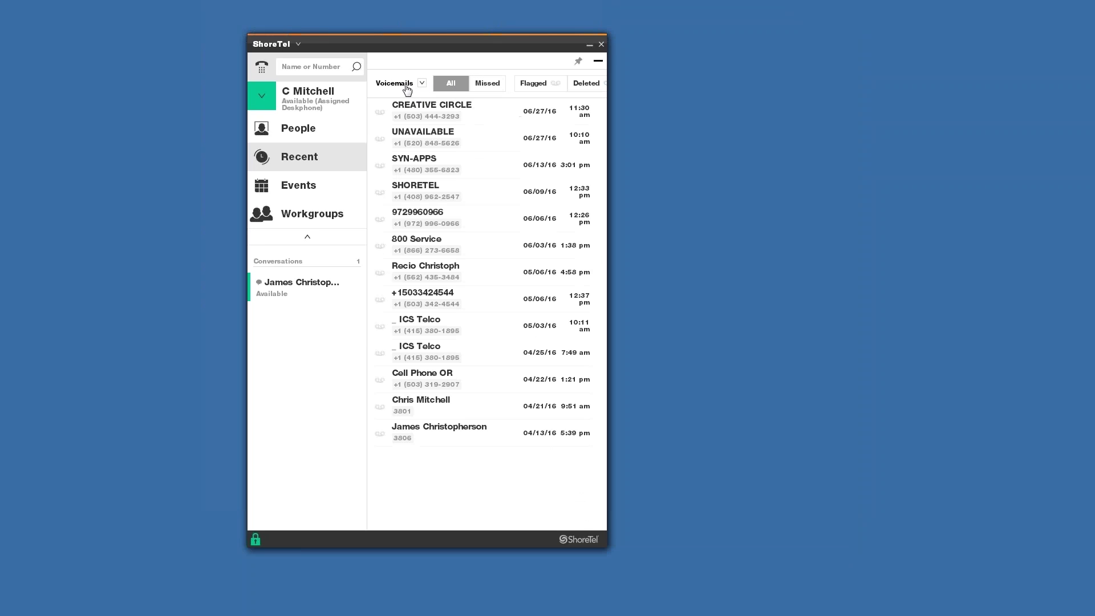
left_click(420, 84)
left_click(415, 99)
left_click(420, 84)
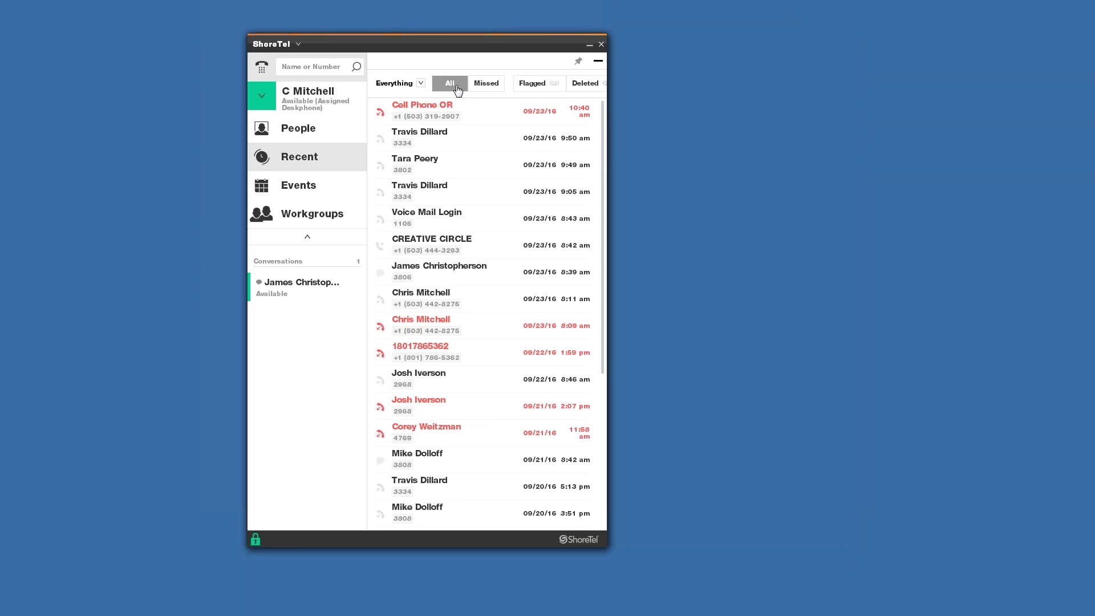
left_click(494, 84)
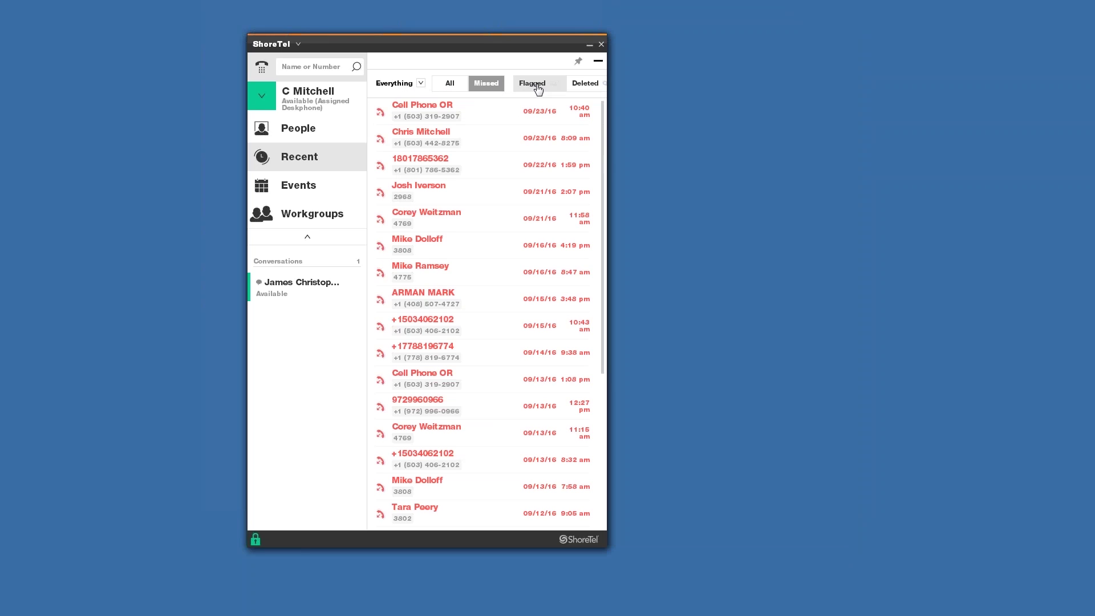
left_click(450, 86)
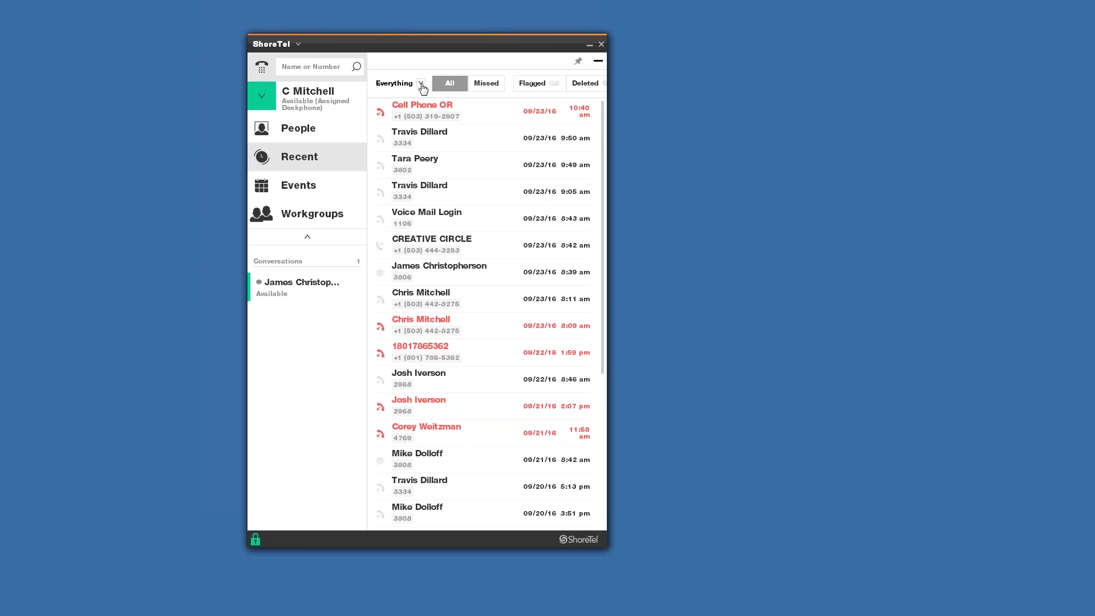
Step: Start a new event in Events and name the meeting Test
left_click(318, 187)
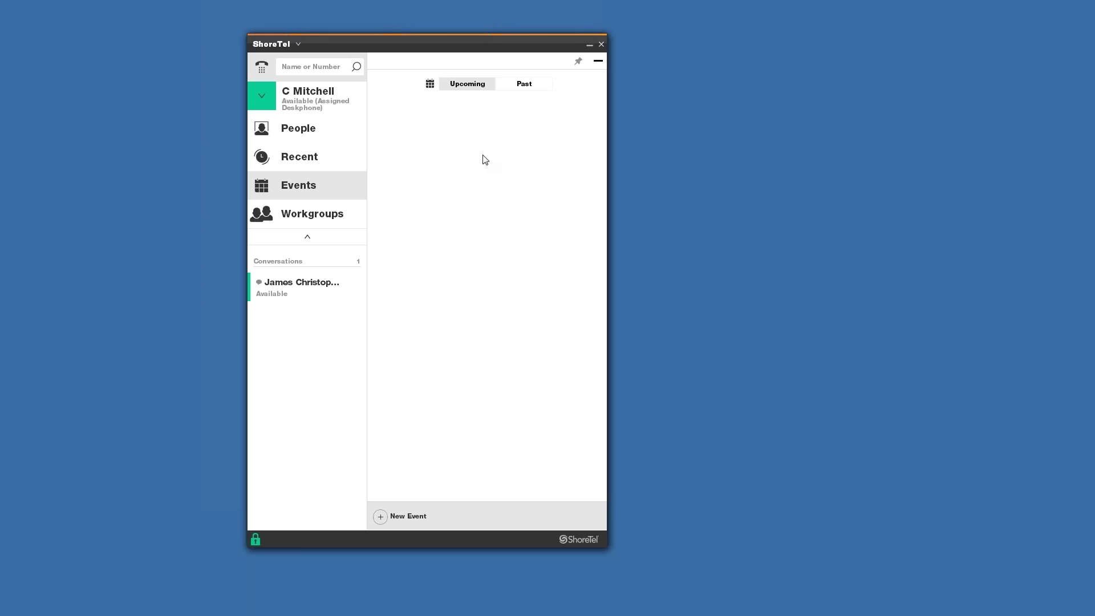
left_click(403, 518)
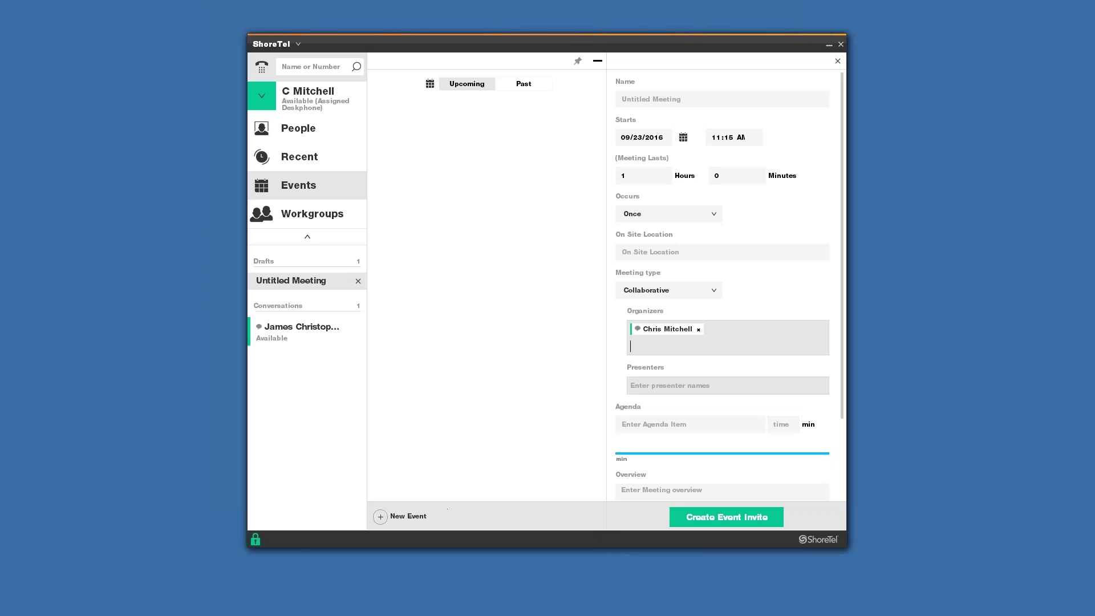
left_click(684, 98)
type("Test")
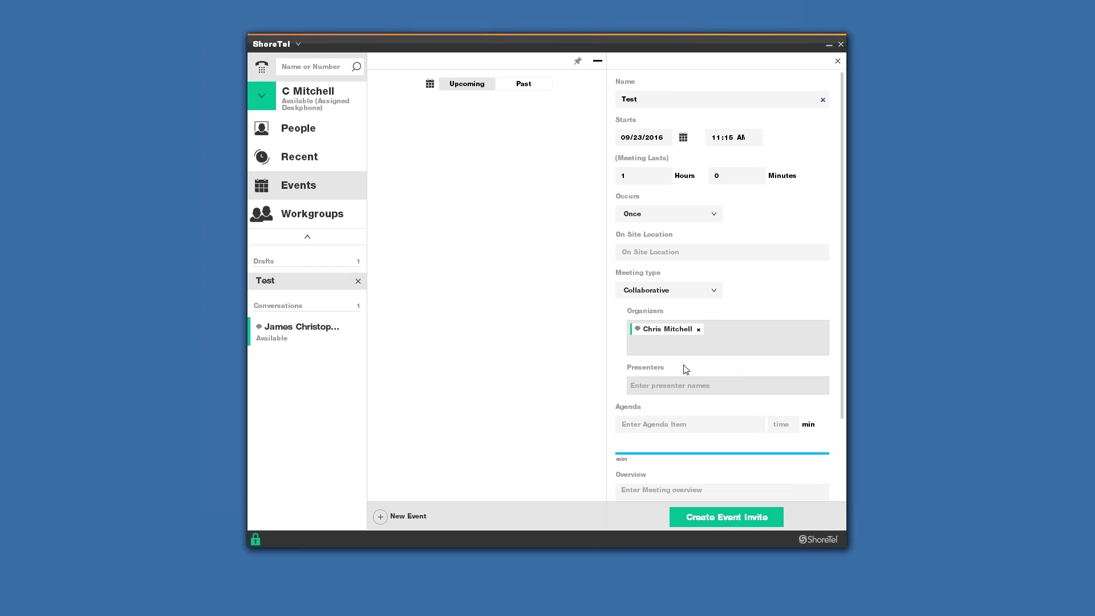
Step: Add a coworker from the directory as presenter of the Test meeting
left_click(669, 395)
type("trav")
key("Down")
key("Return")
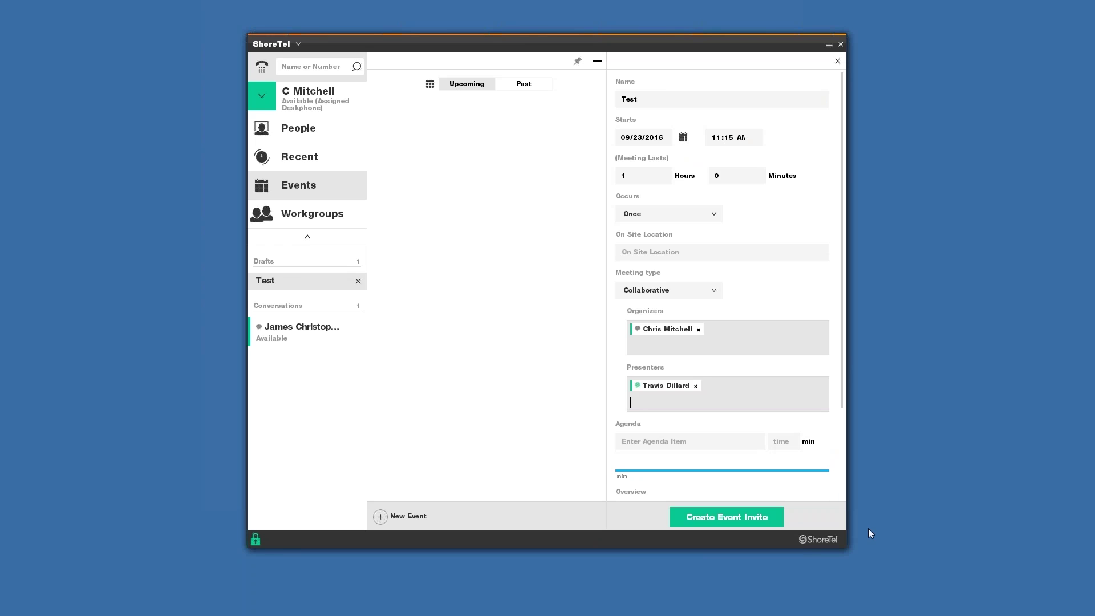
Step: Add the agenda items Intro with 5 minutes and Sales Overview with 20 minutes to the meeting
left_click_drag(842, 392, 846, 483)
left_click(665, 346)
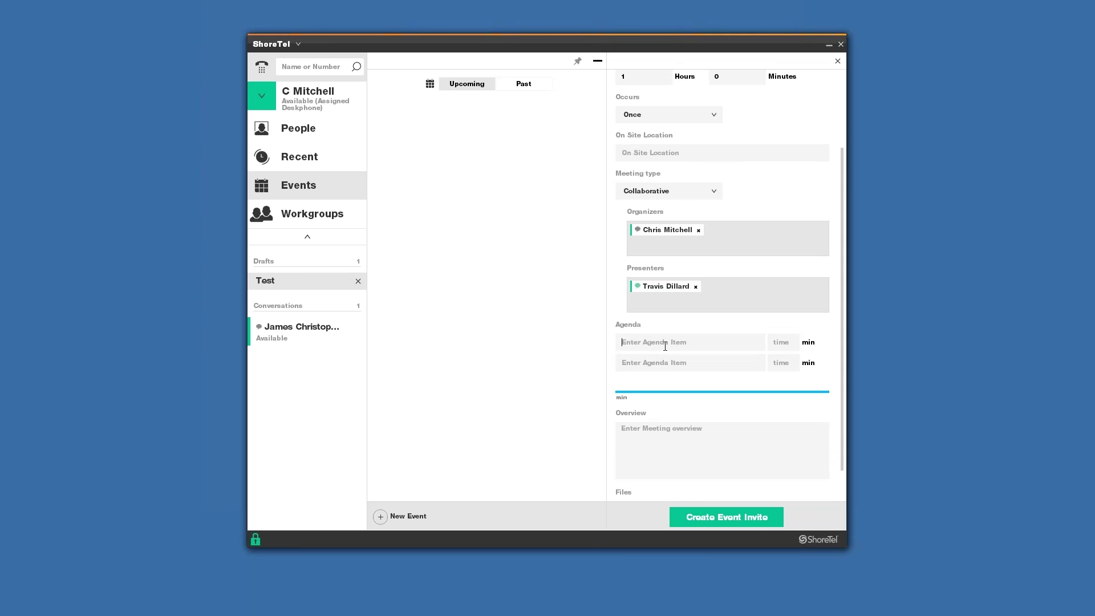
type("Intro")
type("5")
left_click(666, 364)
type("Sales 0")
type("verview")
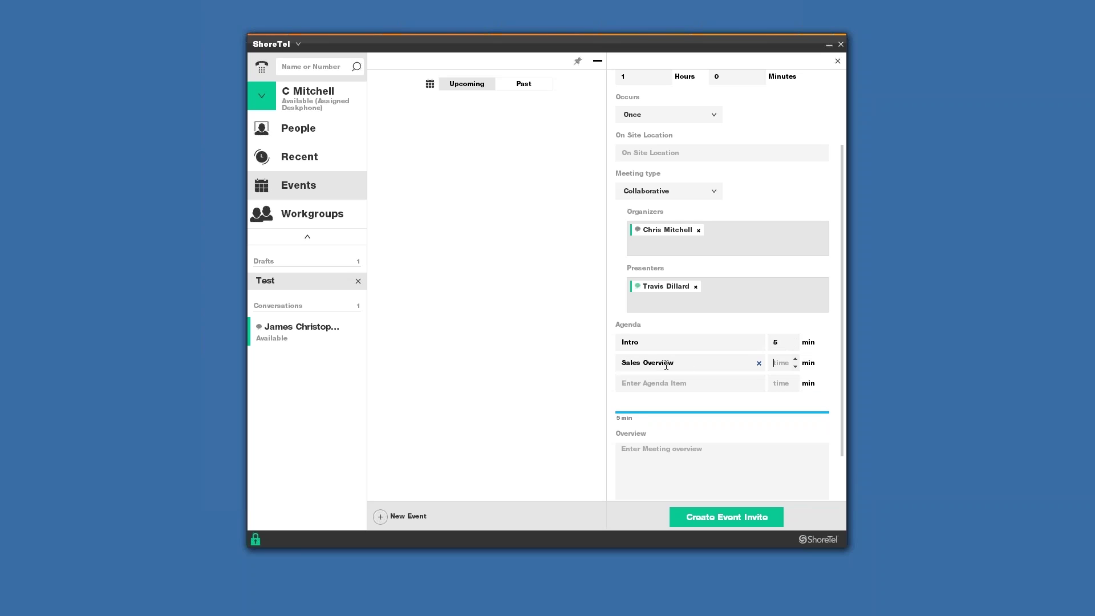
type("20")
key("Tab")
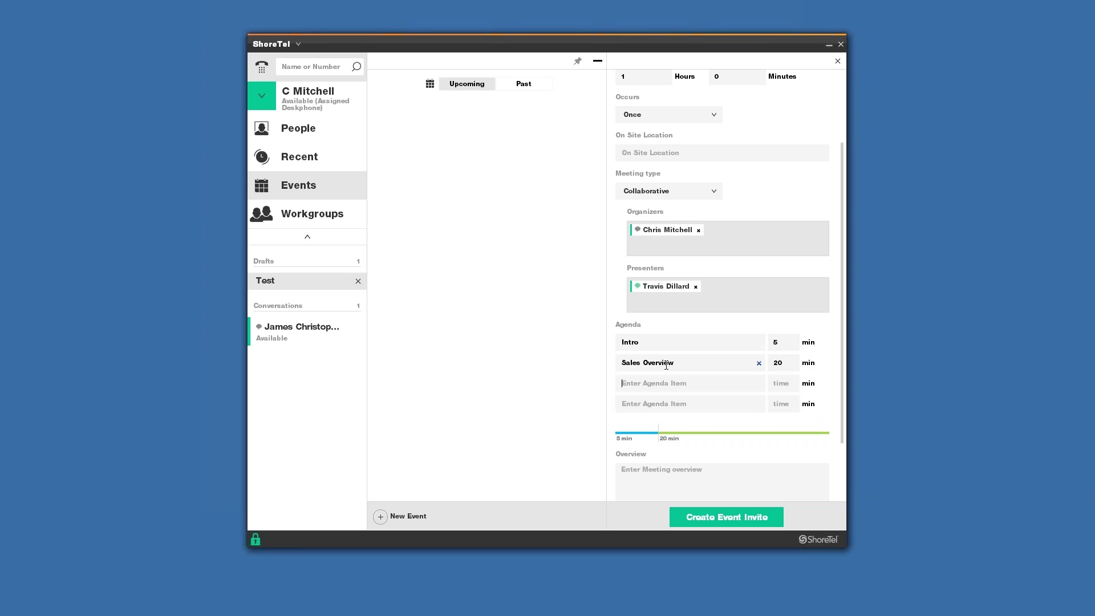
Step: Add a third agenda item, Training, with 30 minutes
type("Training")
key("Tab")
type("30")
left_click(719, 403)
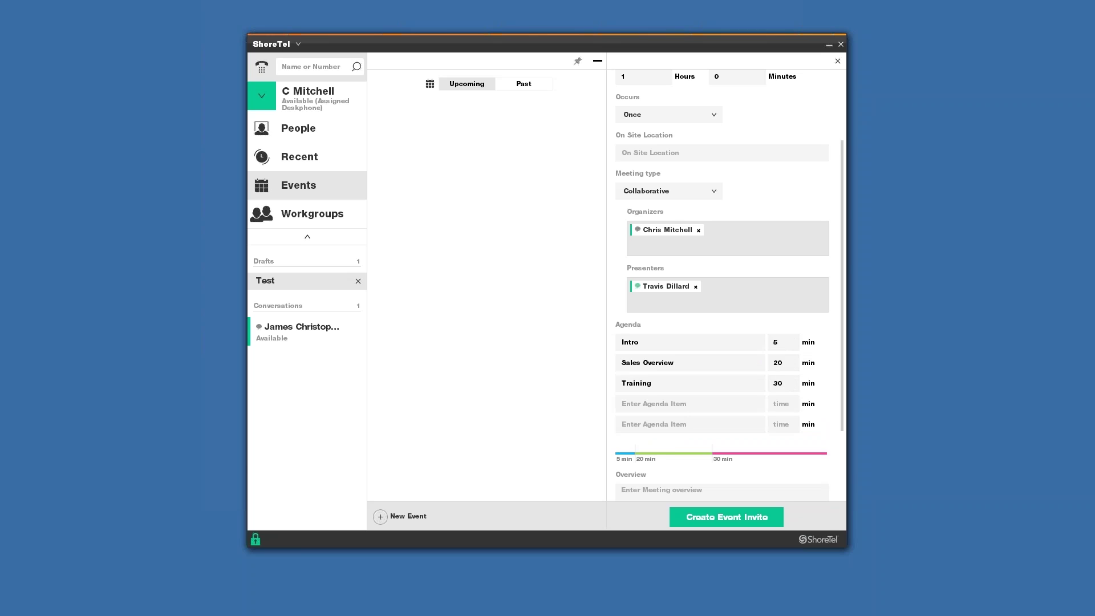
Step: Attach the file September 2016.pptx from Dropbox to the Test meeting
scroll(759, 433, "down", 3)
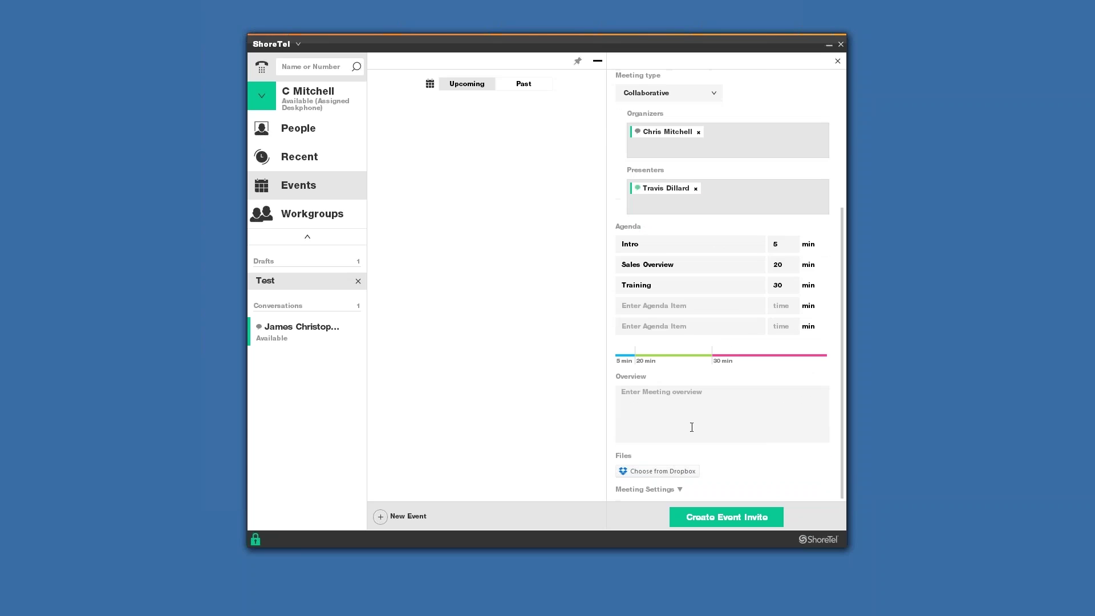
left_click(680, 401)
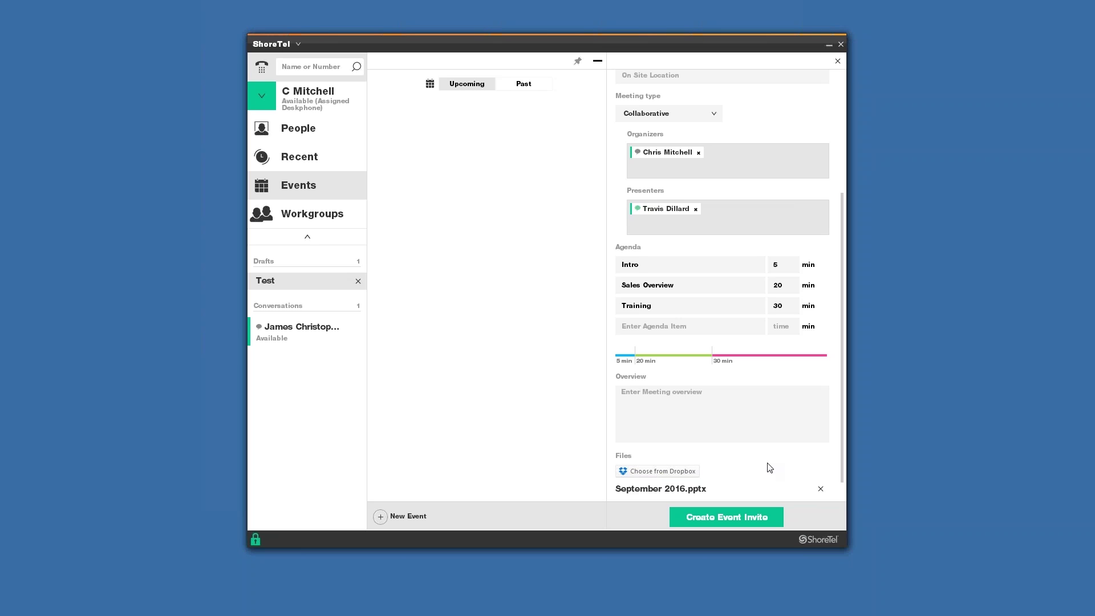
scroll(821, 413, "down", 1)
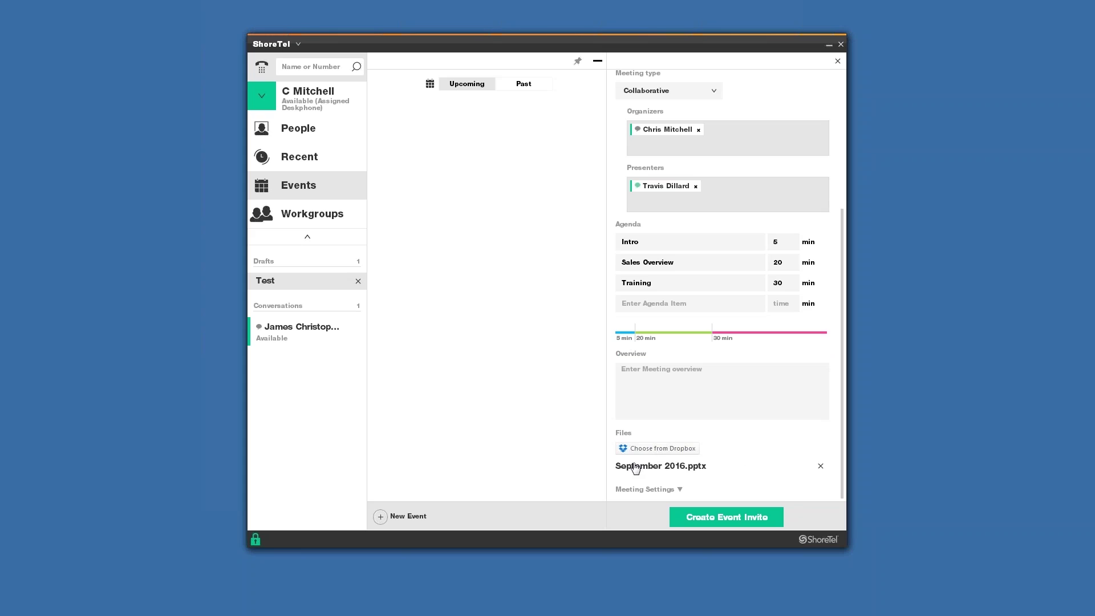
scroll(738, 447, "up", 5)
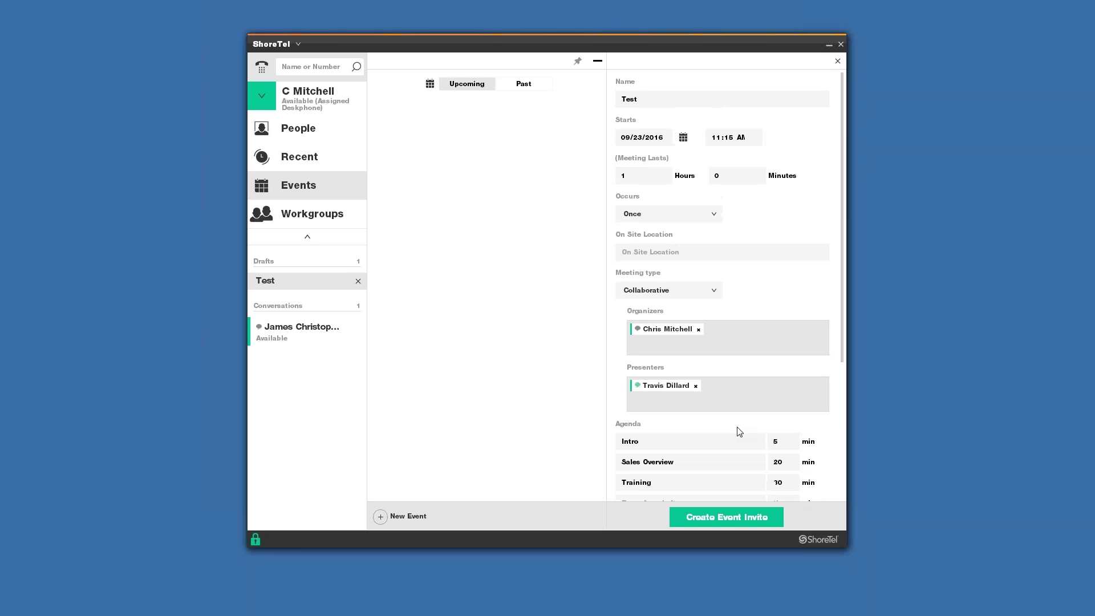
Step: Change the Test meeting's type to Presentation
left_click(745, 519)
scroll(663, 405, "down", 1)
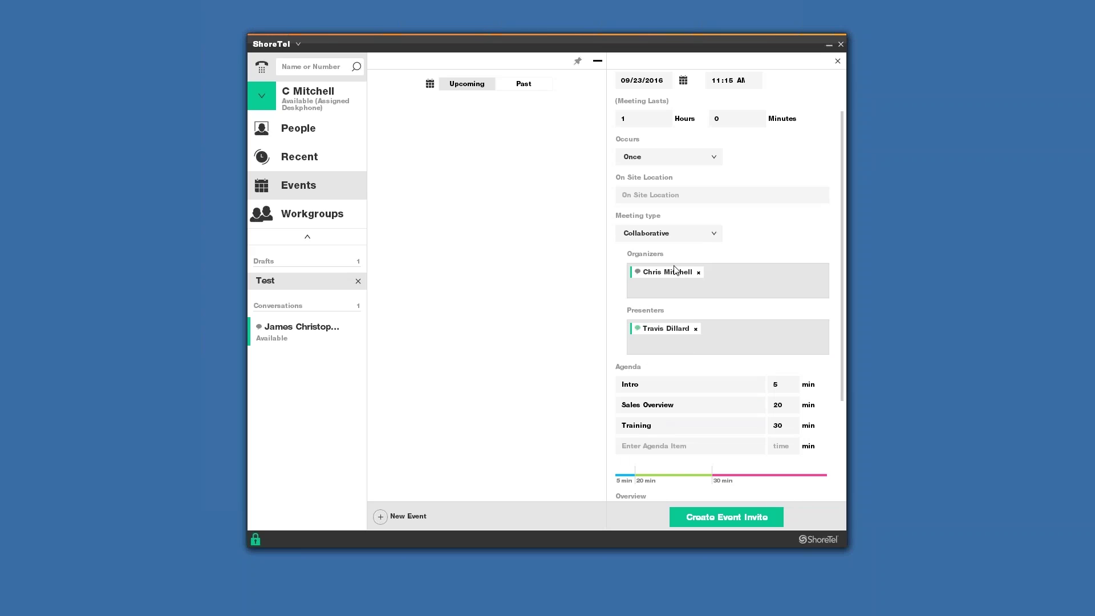
left_click(693, 235)
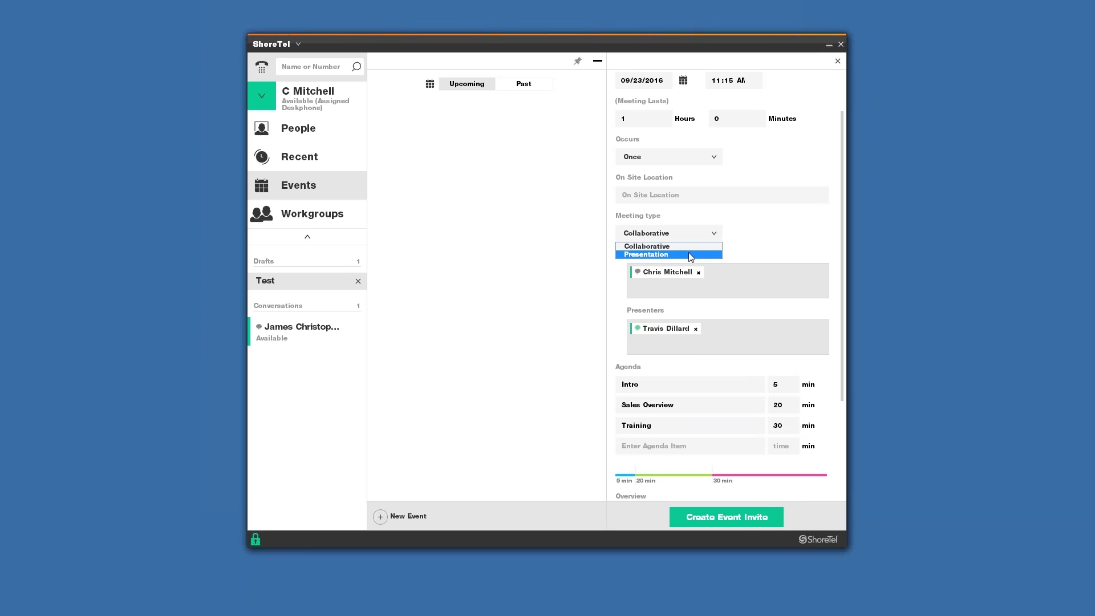
left_click(690, 255)
Step: Add two coworkers from the directory as participants of the Test meeting
left_click(682, 388)
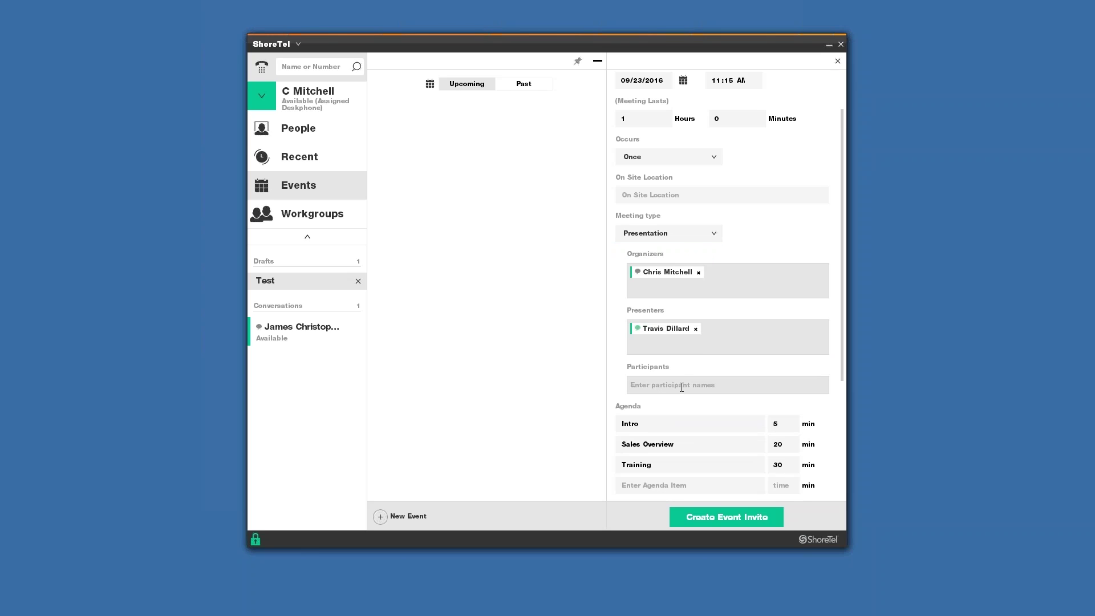
type("mike")
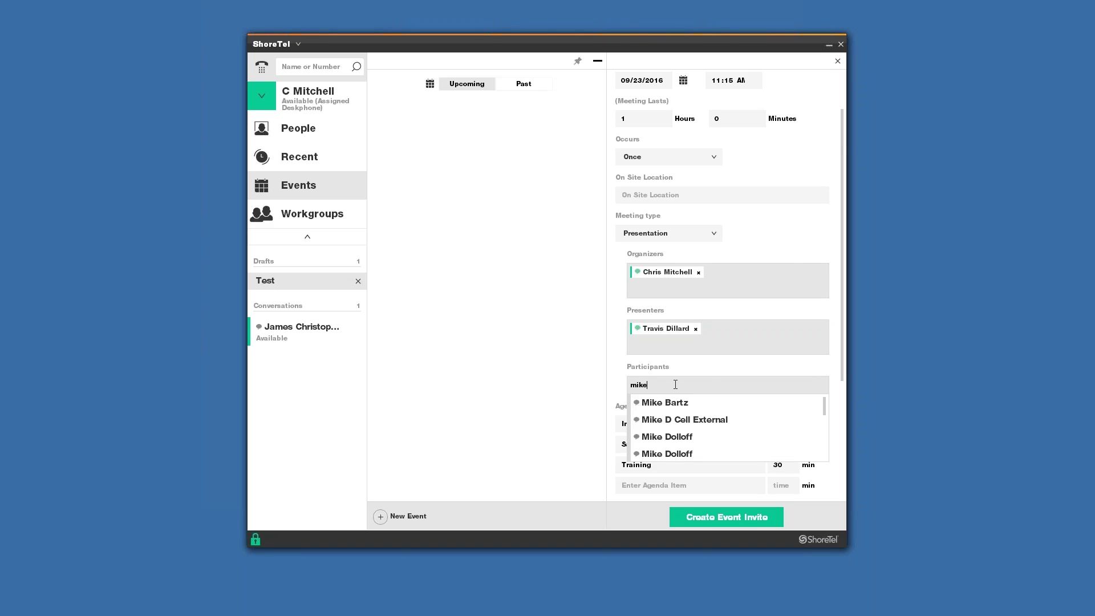
left_click(676, 437)
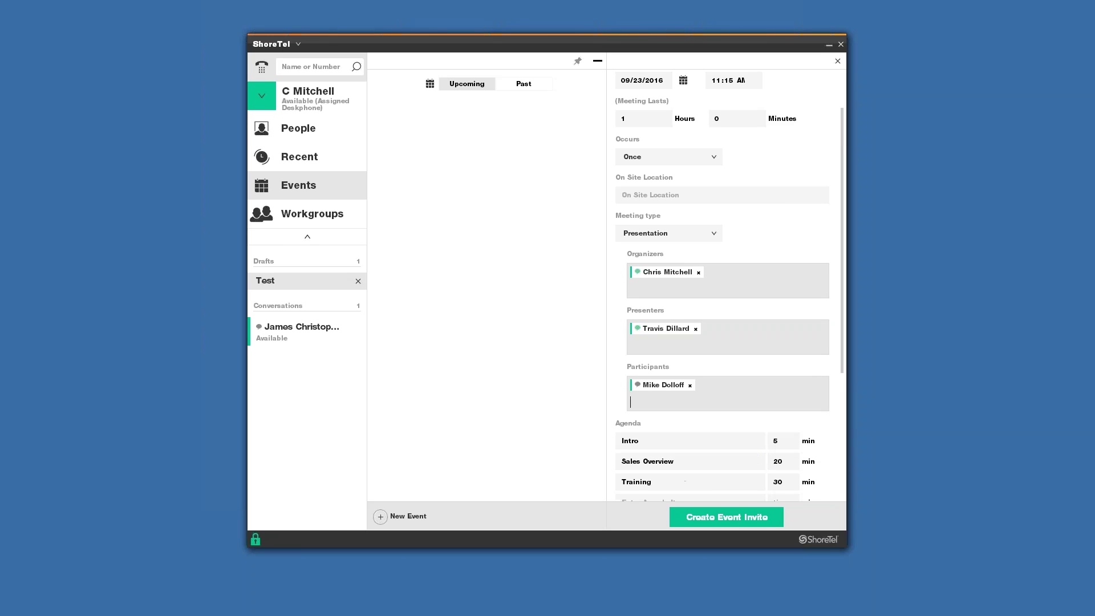
type("nick")
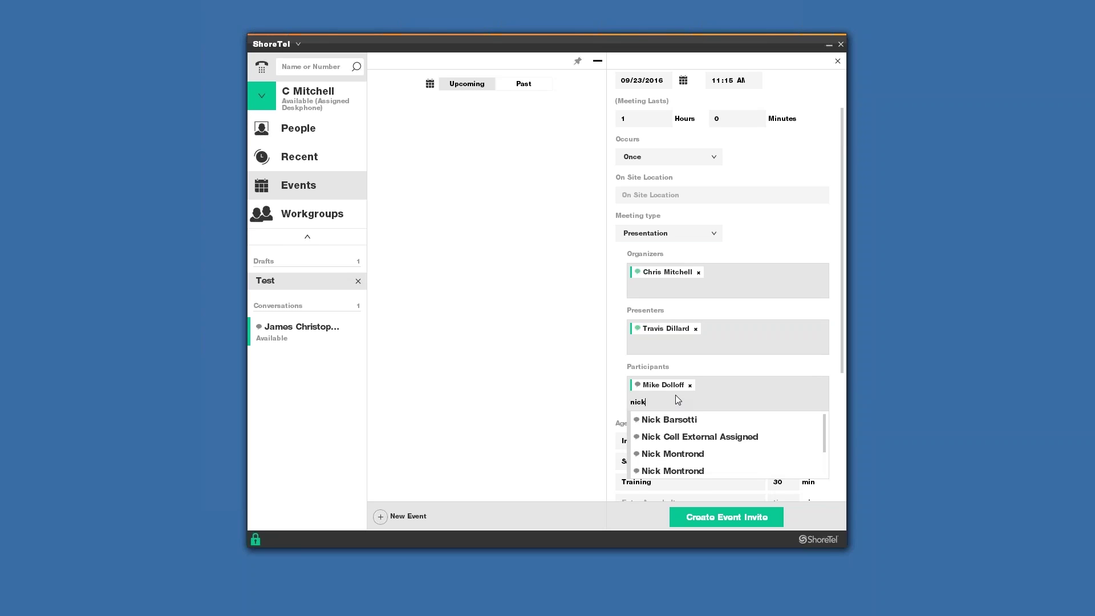
left_click(685, 459)
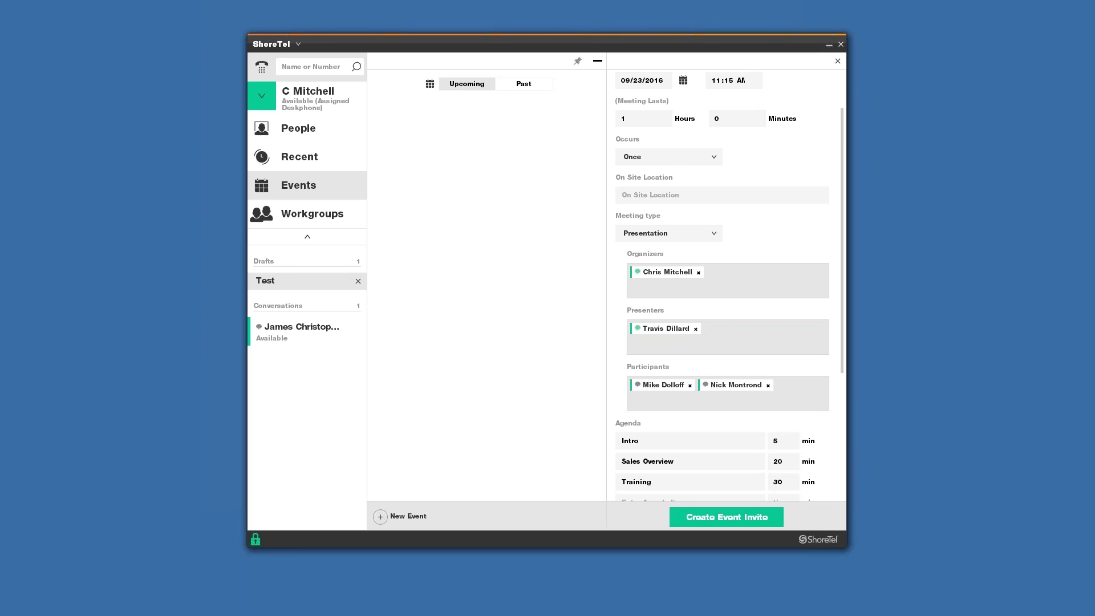
Step: Discard the Test event draft and collapse the Events view
left_click(837, 61)
left_click(678, 320)
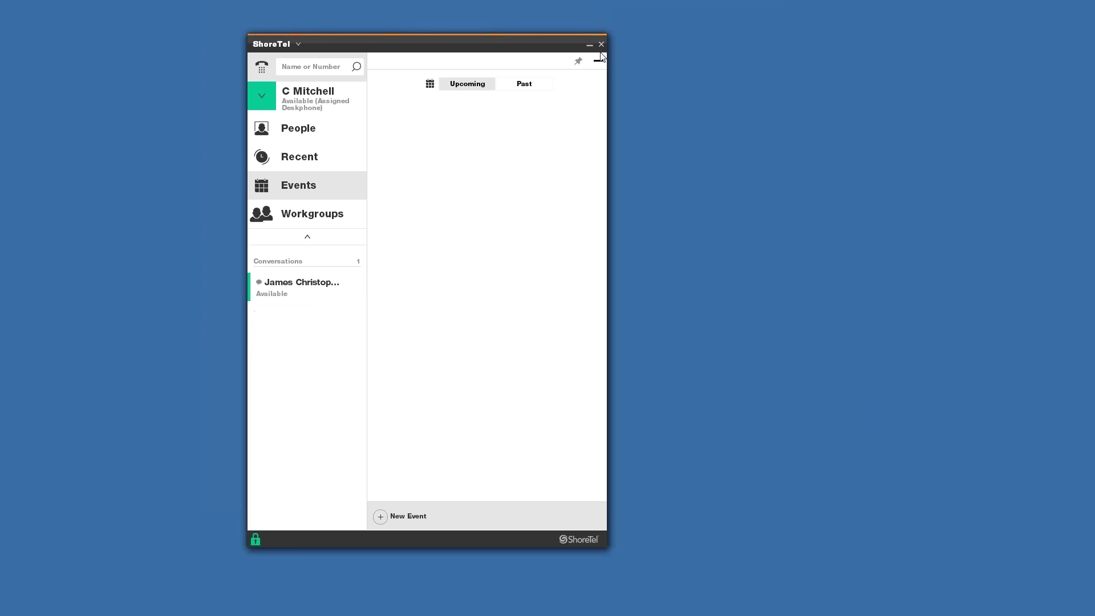
left_click(599, 64)
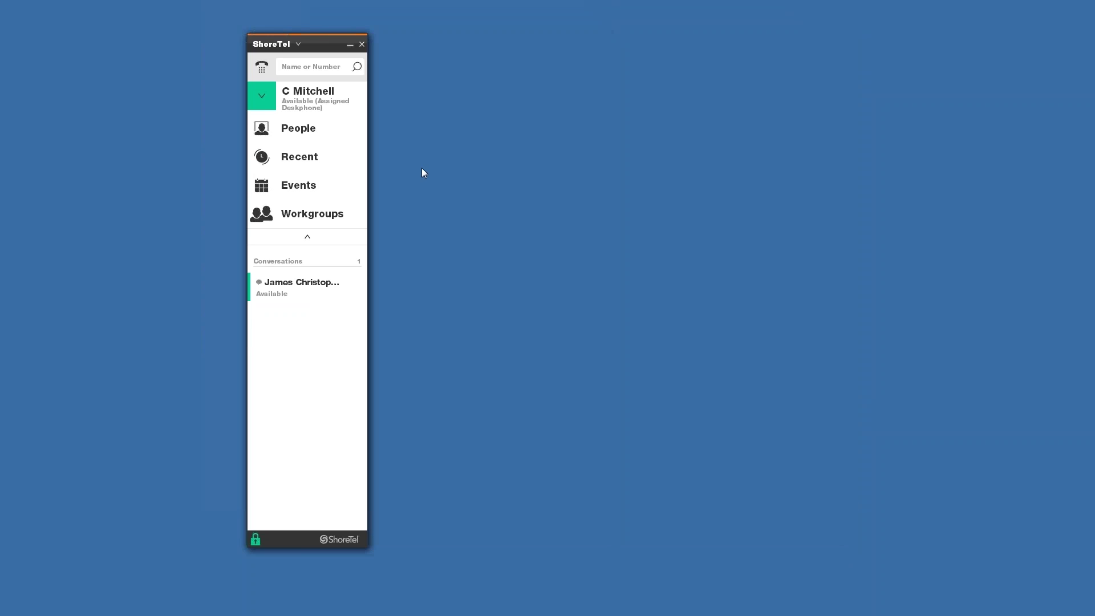
Step: Open Workgroups and log in as a workgroup agent
left_click(324, 222)
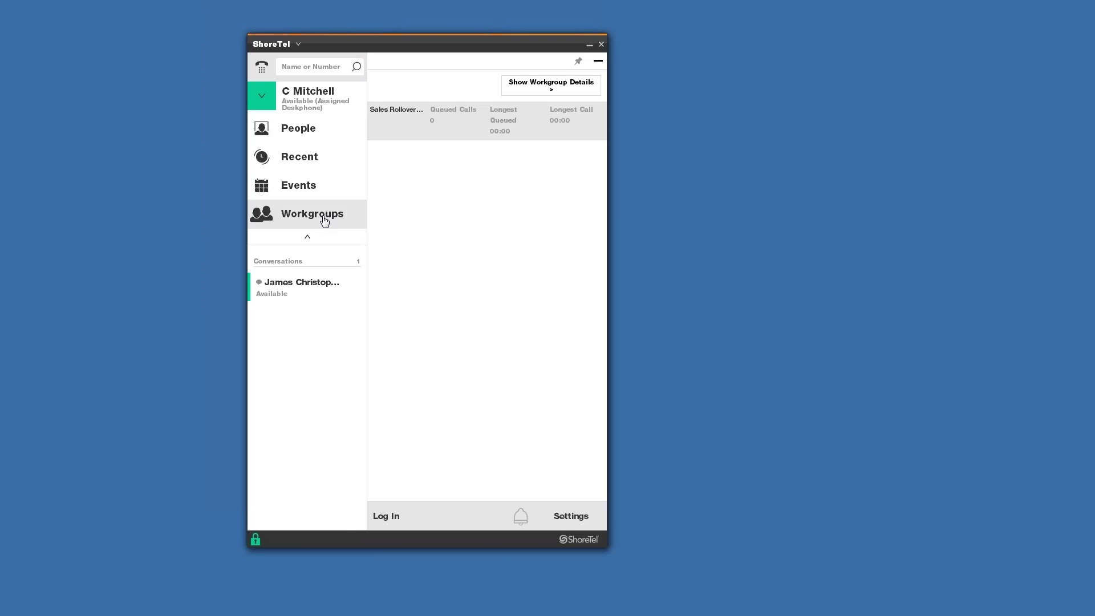
left_click(390, 518)
left_click(390, 516)
left_click(390, 517)
Step: Switch the workgroup agent status to wrap-up and log out of the workgroup
left_click(468, 518)
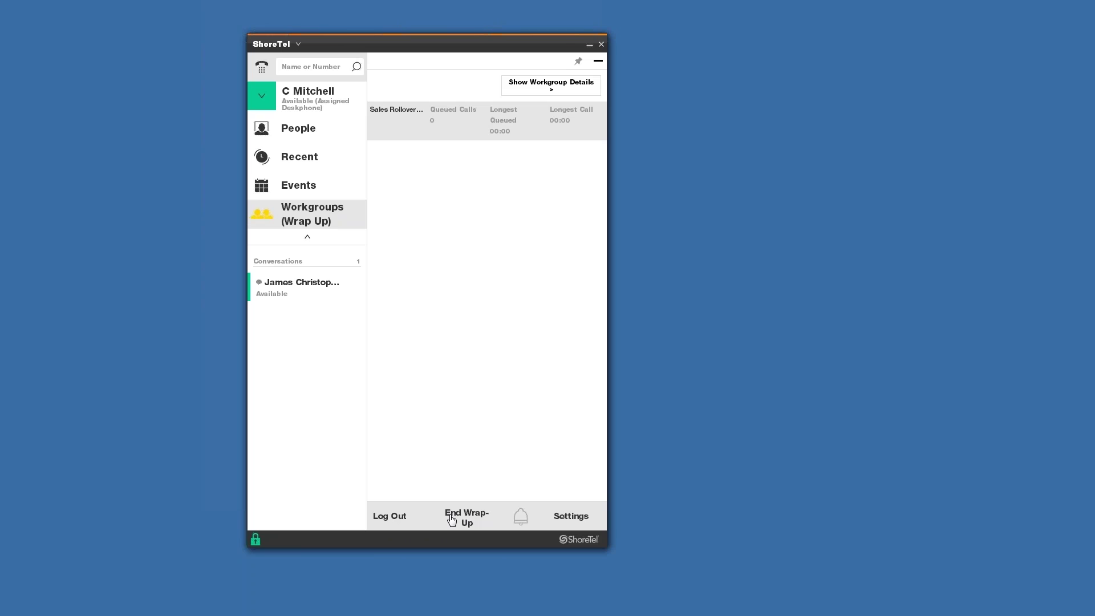
left_click(386, 518)
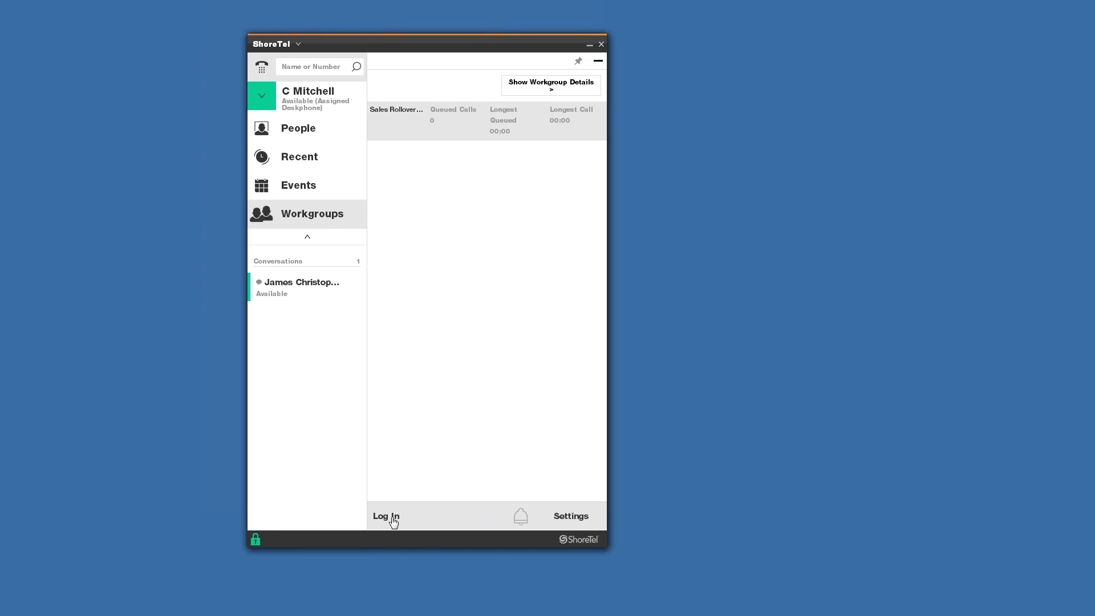